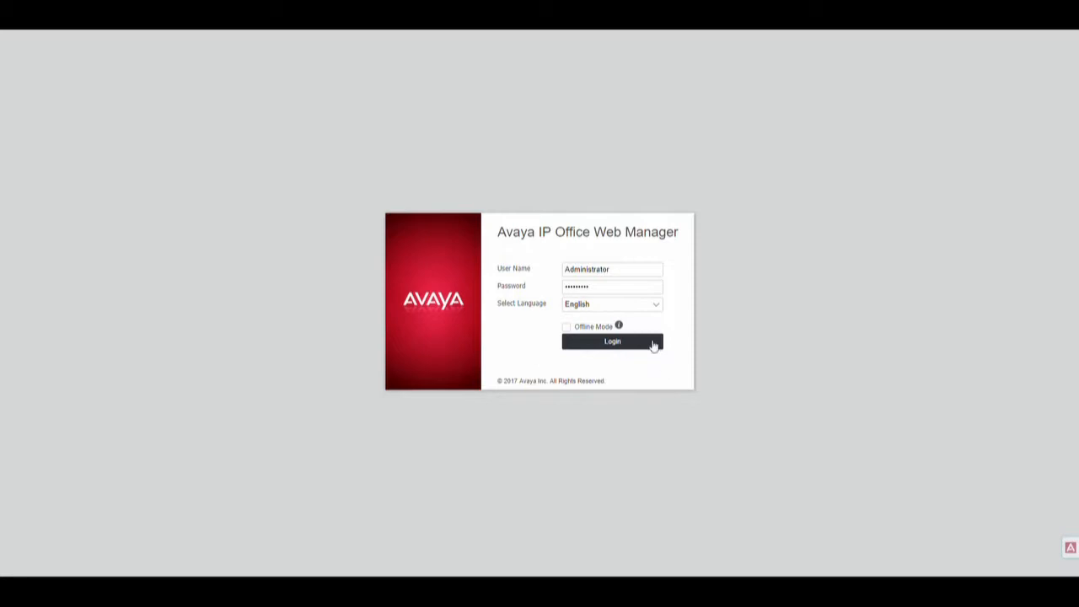
Step: Log in to IP Office Web Manager as Administrator with English as the language
{"action": "left_click", "coordinate": [651, 342]}
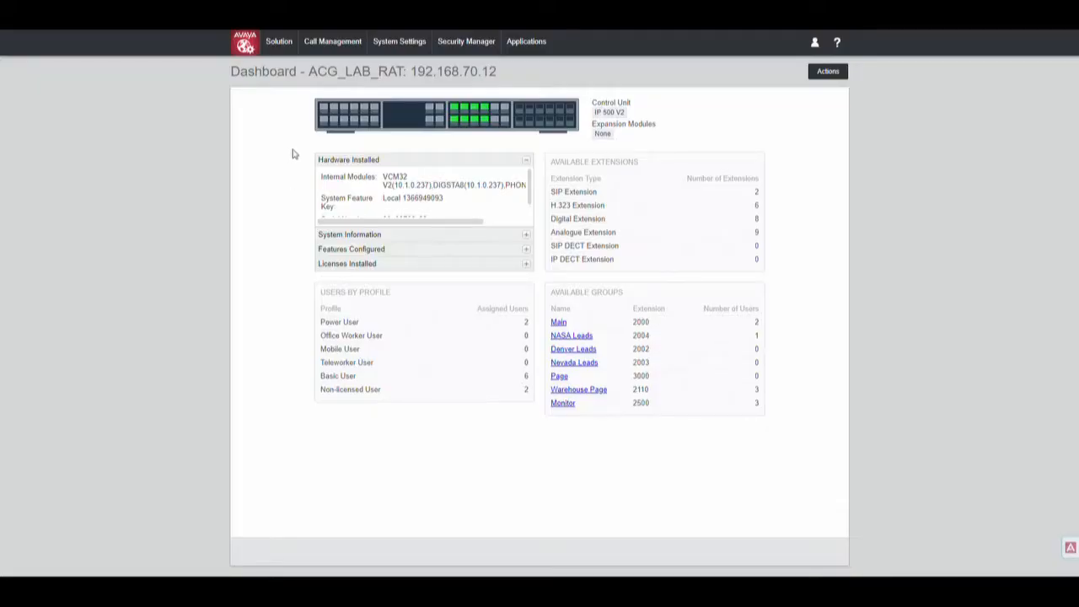
Step: Go to the Call Management Groups list and start adding a new hunt group
{"action": "mouse_move", "coordinate": [327, 53]}
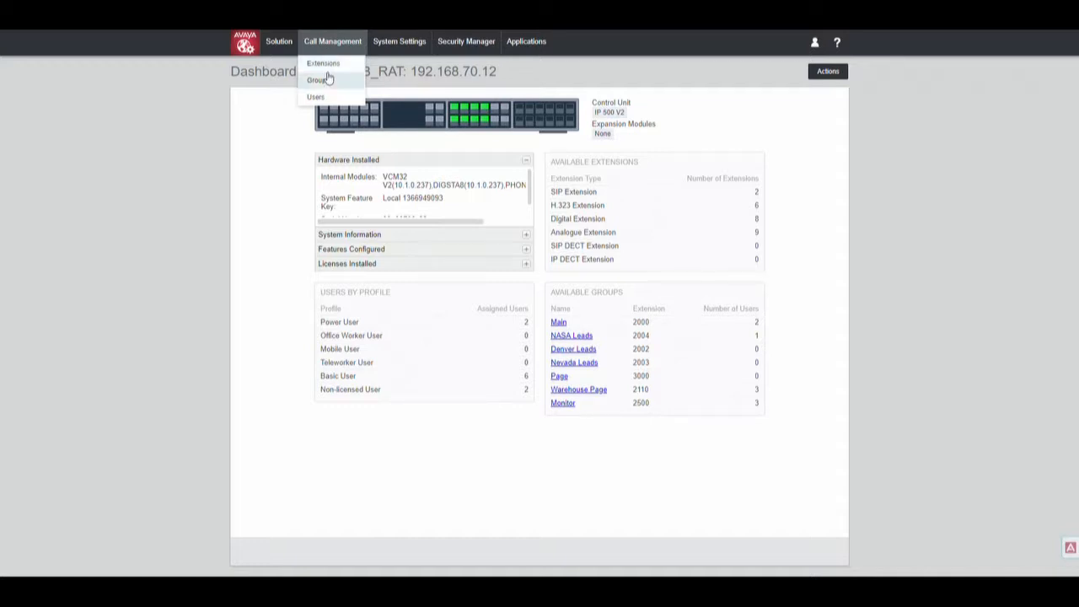
{"action": "left_click", "coordinate": [328, 84]}
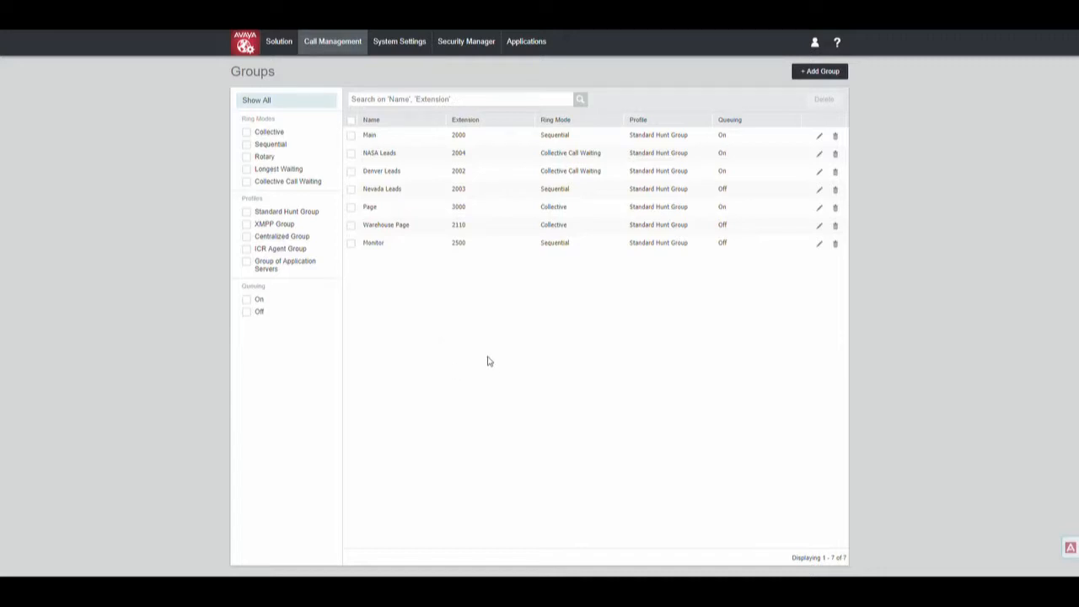
{"action": "left_click", "coordinate": [806, 79]}
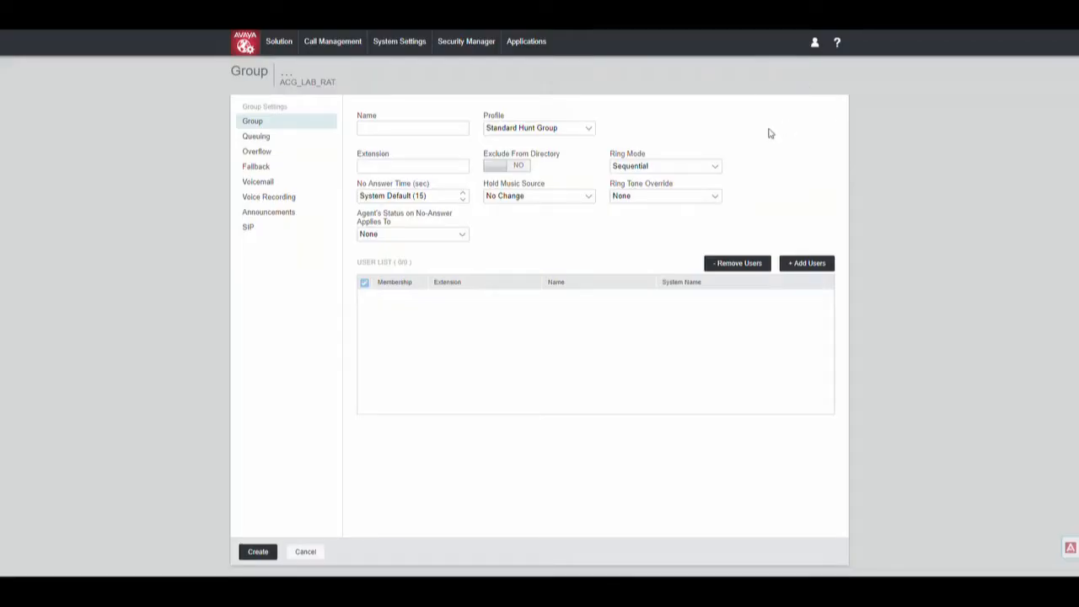
Step: Name the new hunt group CustomerService and bring up the user picker
{"action": "left_click", "coordinate": [444, 129]}
{"action": "type", "text": "Customer Servic"}
{"action": "key", "text": "BackSpace"}
{"action": "key", "text": "ctrl+a"}
{"action": "type", "text": "e"}
{"action": "left_click", "coordinate": [808, 264]}
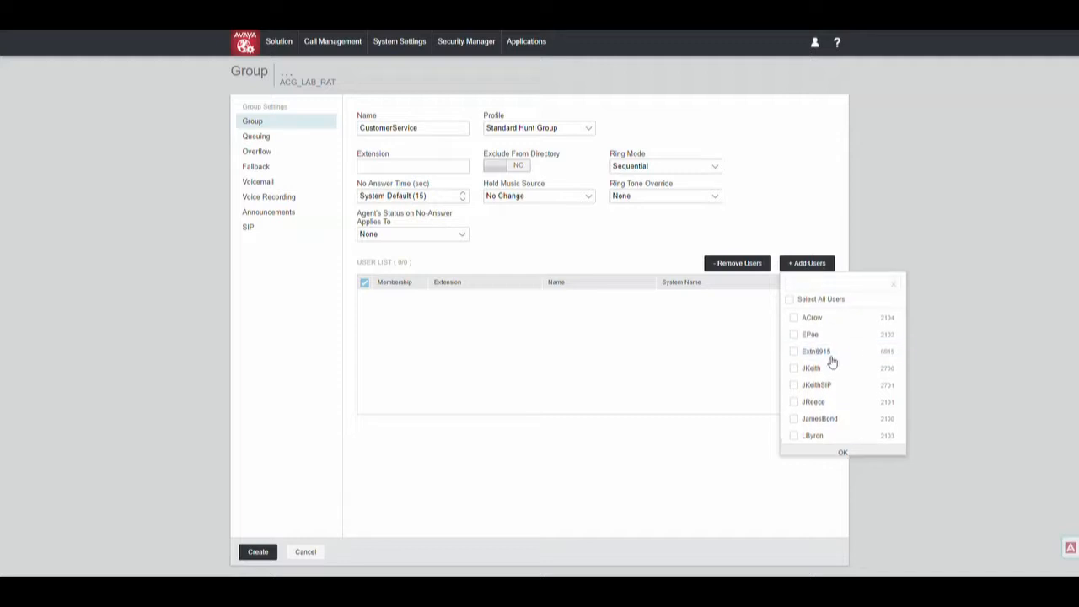
Step: Add the users at extensions 2104, 2102 and 2700 to the CustomerService group
{"action": "left_click", "coordinate": [817, 287]}
{"action": "type", "text": "Jkei"}
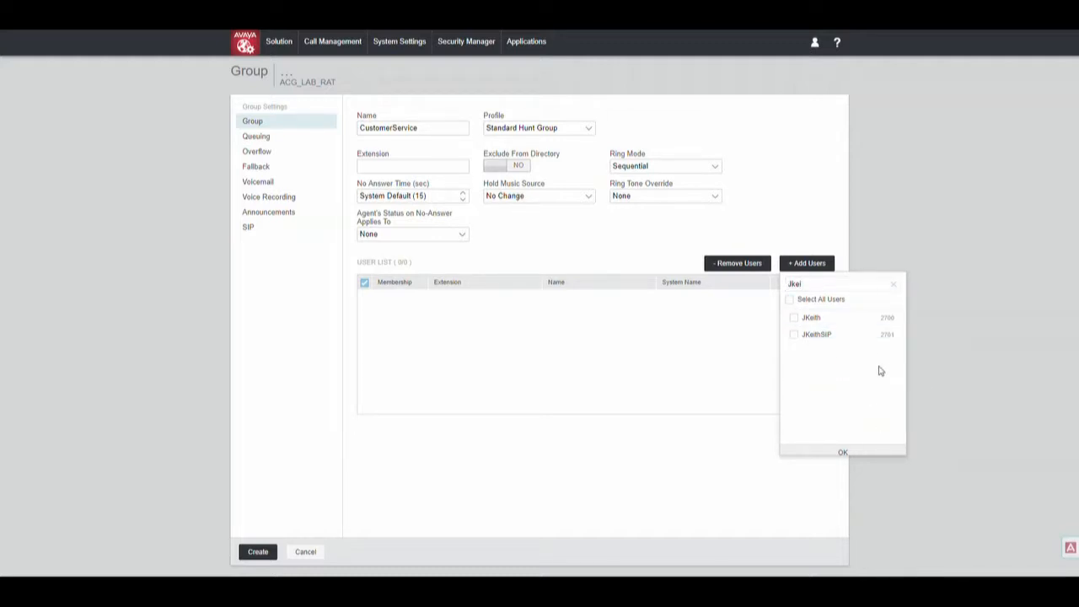
{"action": "left_click", "coordinate": [894, 285]}
{"action": "left_click", "coordinate": [793, 318]}
{"action": "left_click", "coordinate": [793, 336]}
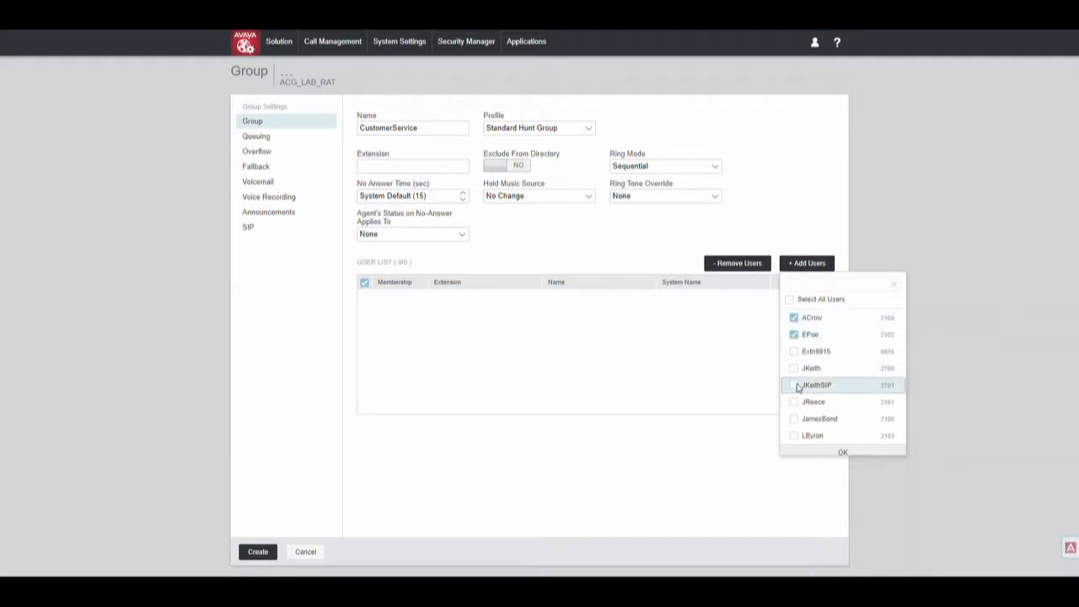
{"action": "left_click", "coordinate": [793, 369]}
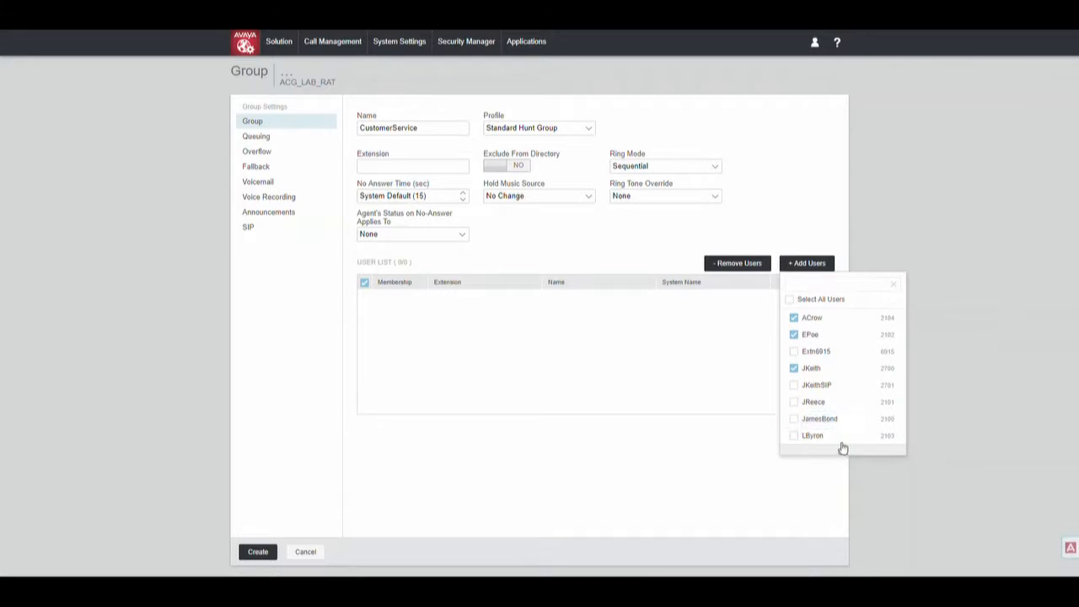
{"action": "scroll", "coordinate": [833, 383], "scroll_direction": "down", "scroll_amount": 1}
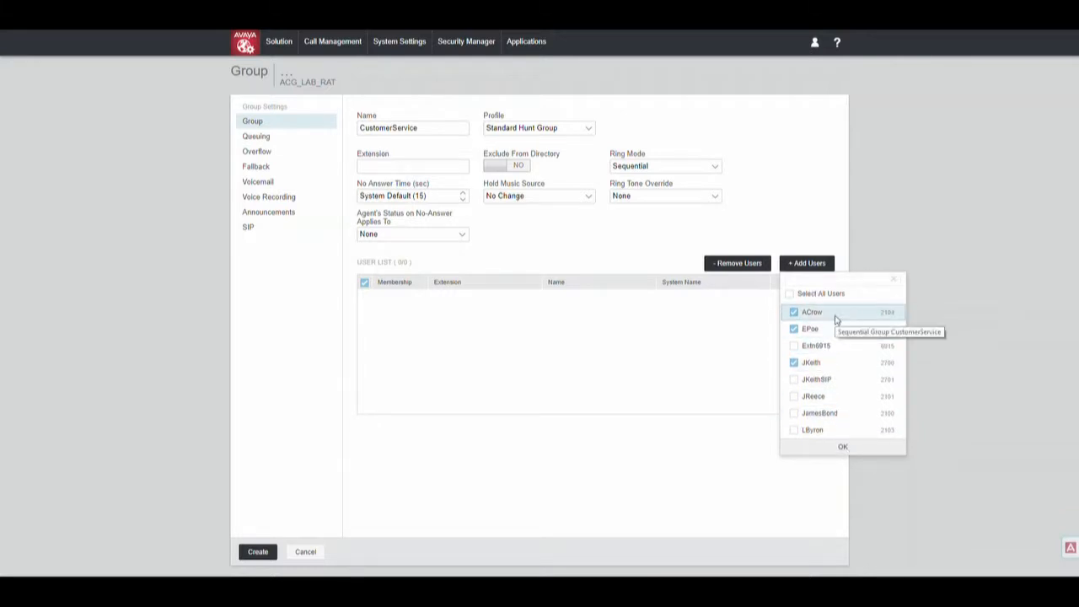
{"action": "left_click", "coordinate": [843, 447]}
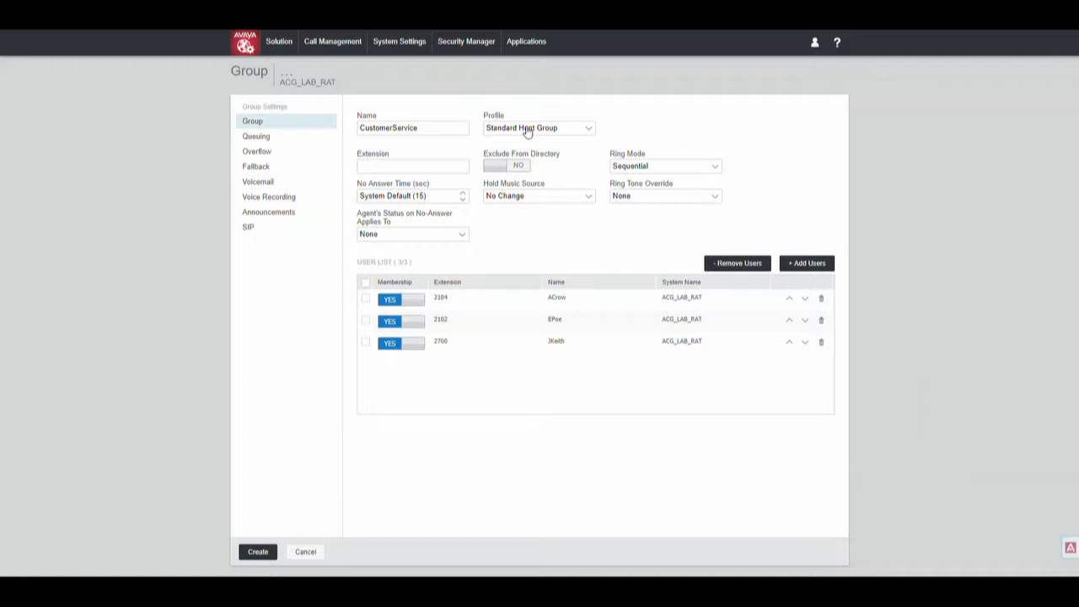
Step: Give the group extension 4000 and exclude it from the directory
{"action": "left_click", "coordinate": [434, 167]}
{"action": "type", "text": "4000"}
{"action": "left_click", "coordinate": [506, 164]}
Step: Try Collective ring mode, then set the ring mode back to Sequential
{"action": "left_click", "coordinate": [616, 169]}
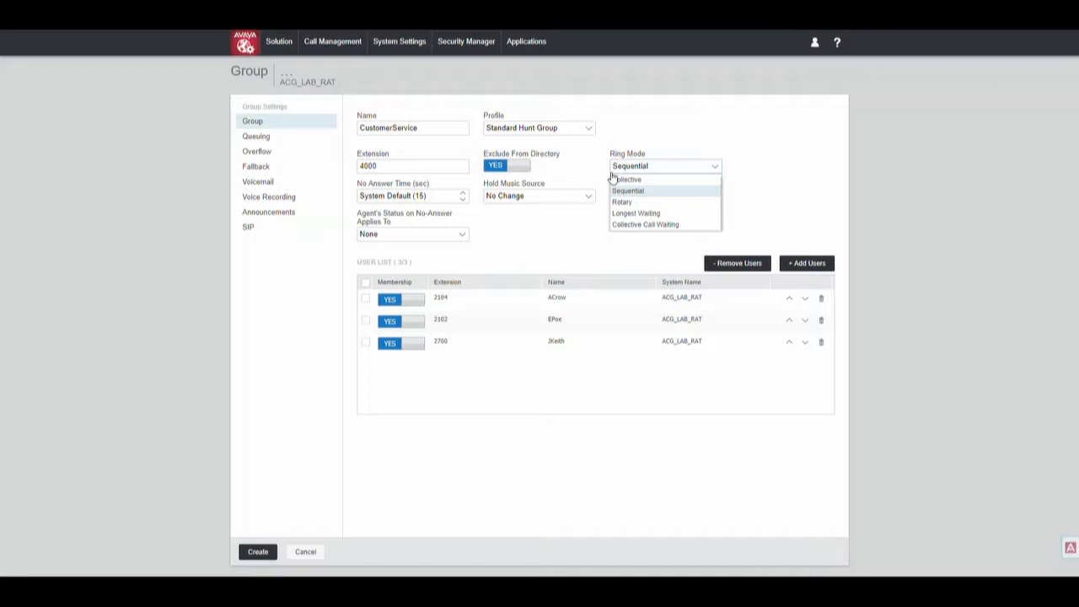
{"action": "left_click", "coordinate": [634, 181]}
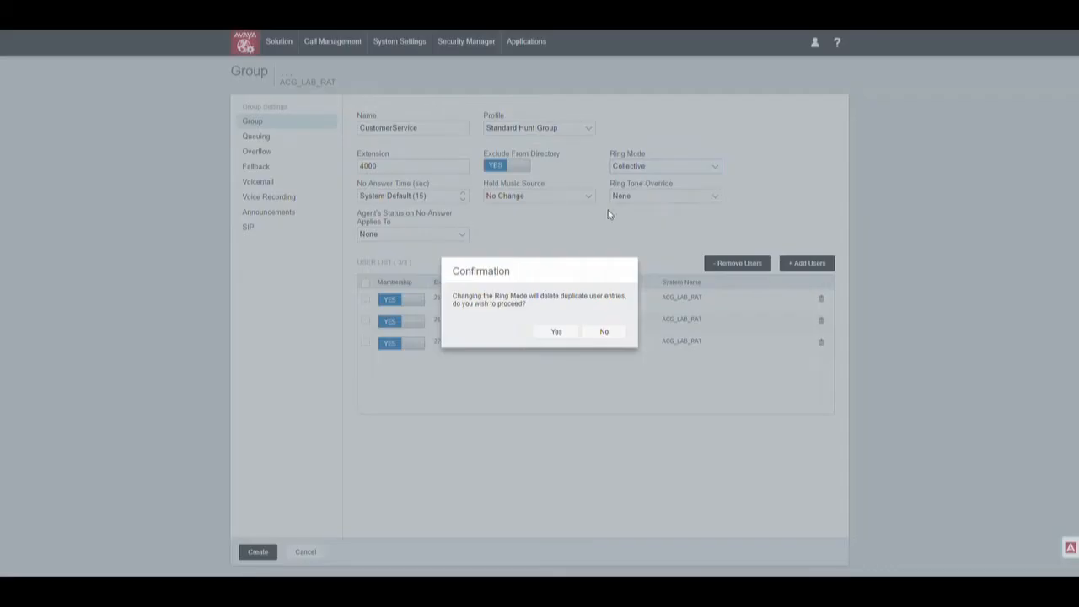
{"action": "left_click", "coordinate": [570, 336]}
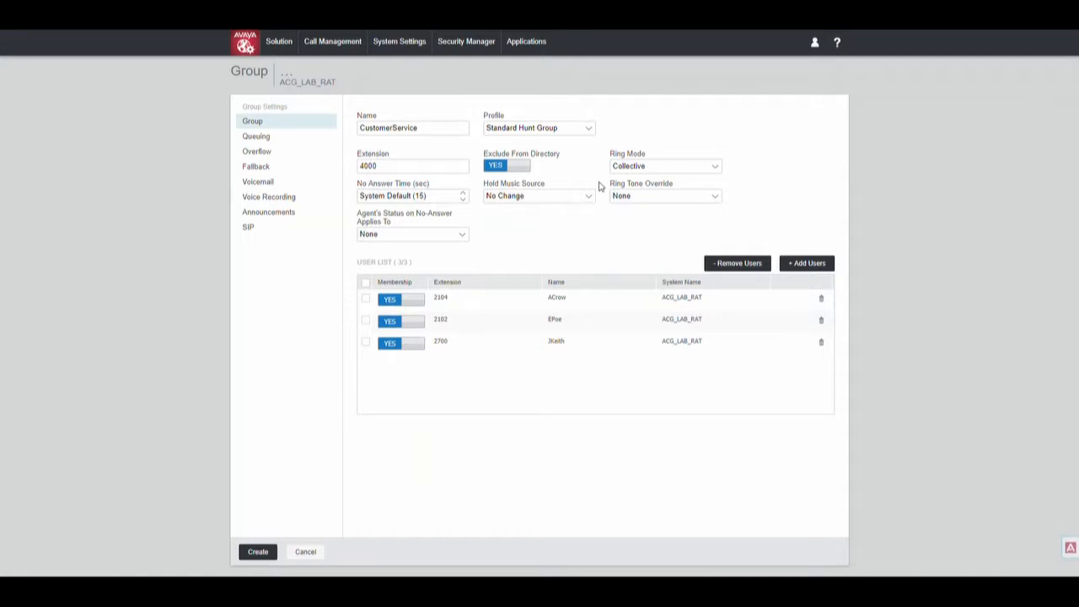
{"action": "left_click", "coordinate": [632, 166]}
{"action": "left_click", "coordinate": [644, 188]}
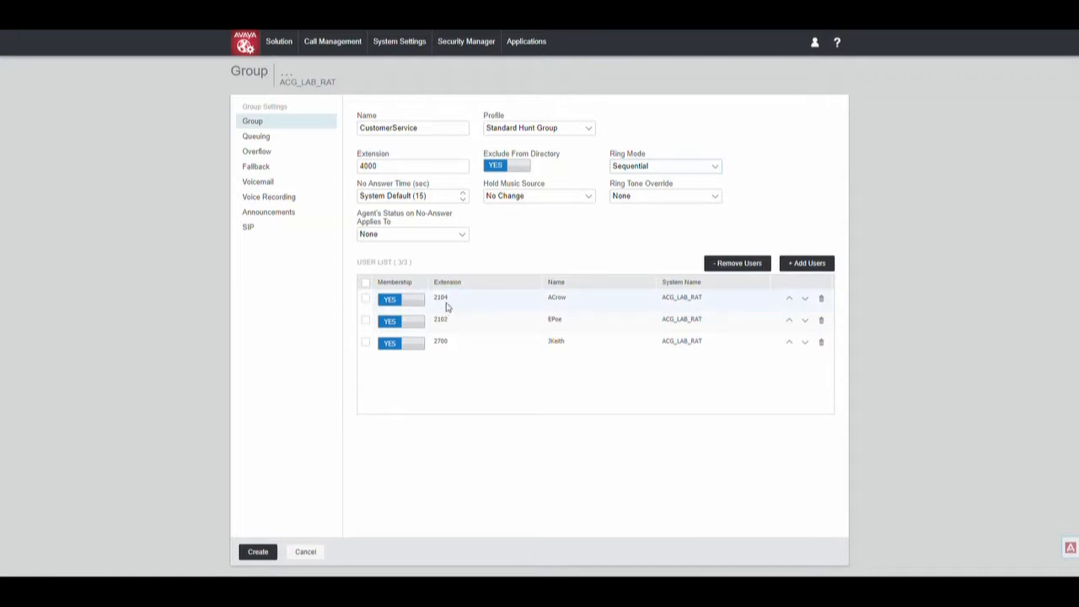
Step: Move member 2104 below 2102 and switch the ring mode to Rotary
{"action": "left_click", "coordinate": [805, 300]}
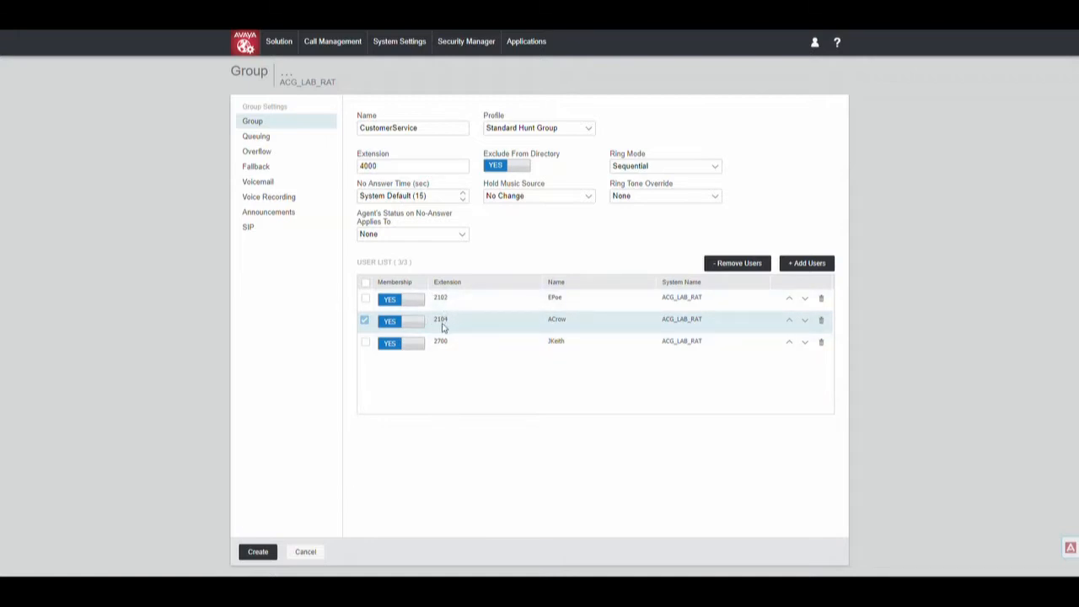
{"action": "left_click", "coordinate": [687, 165]}
{"action": "left_click", "coordinate": [654, 202]}
Step: Change ring mode to Longest Waiting, then settle on Collective Call Waiting and view Queuing
{"action": "left_click", "coordinate": [633, 171]}
{"action": "left_click", "coordinate": [654, 213]}
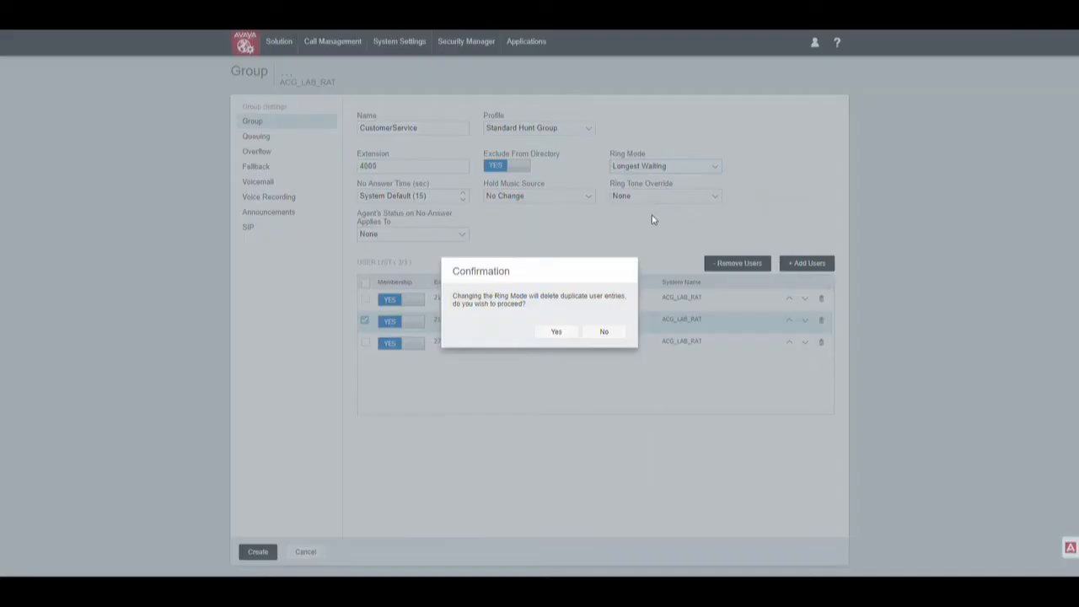
{"action": "left_click", "coordinate": [557, 333]}
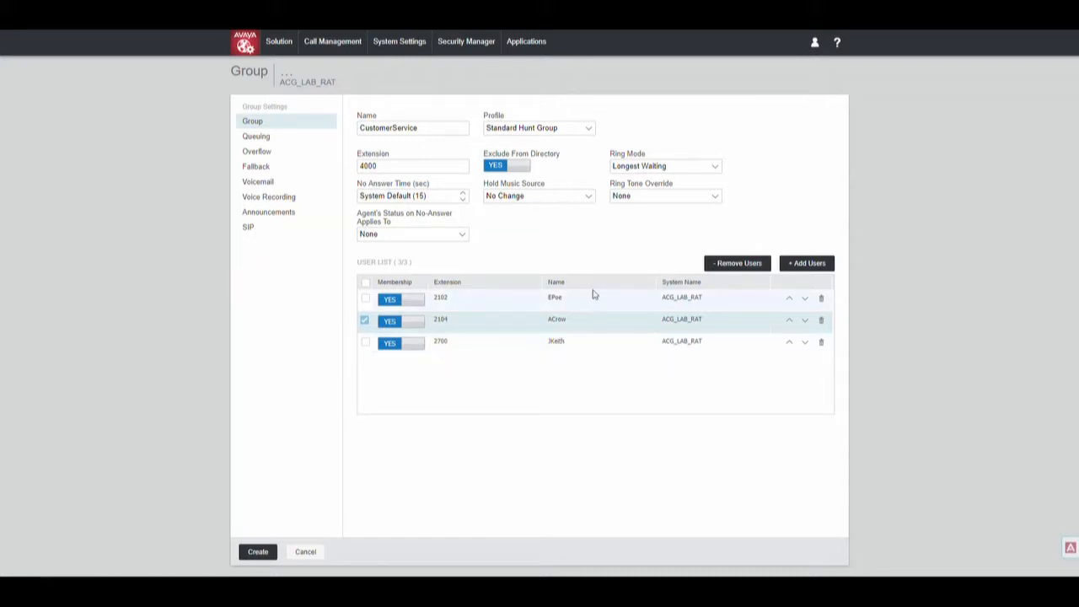
{"action": "left_click", "coordinate": [634, 168]}
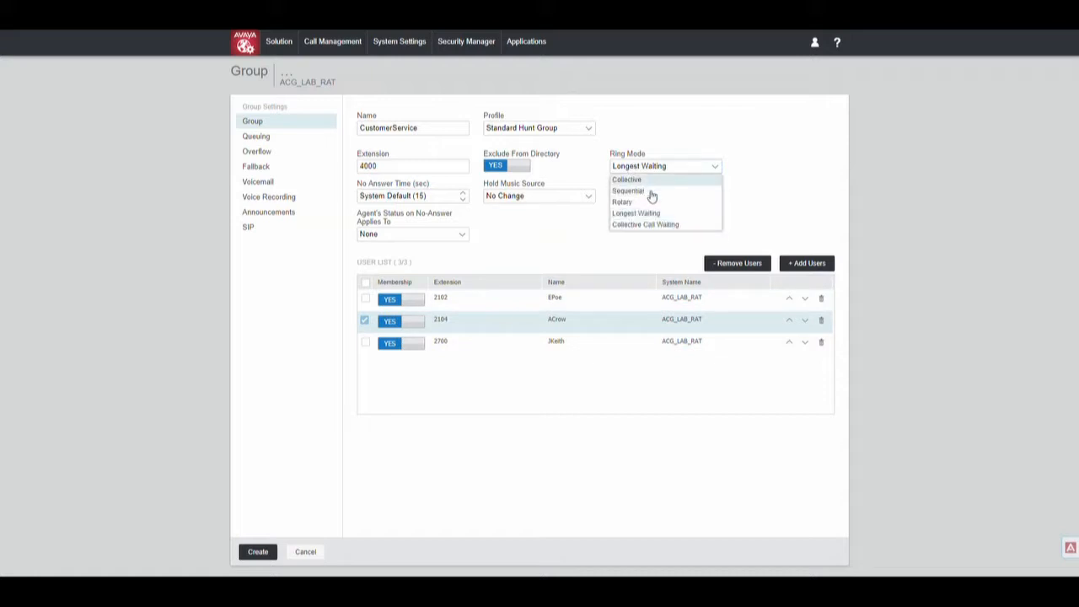
{"action": "left_click", "coordinate": [670, 225]}
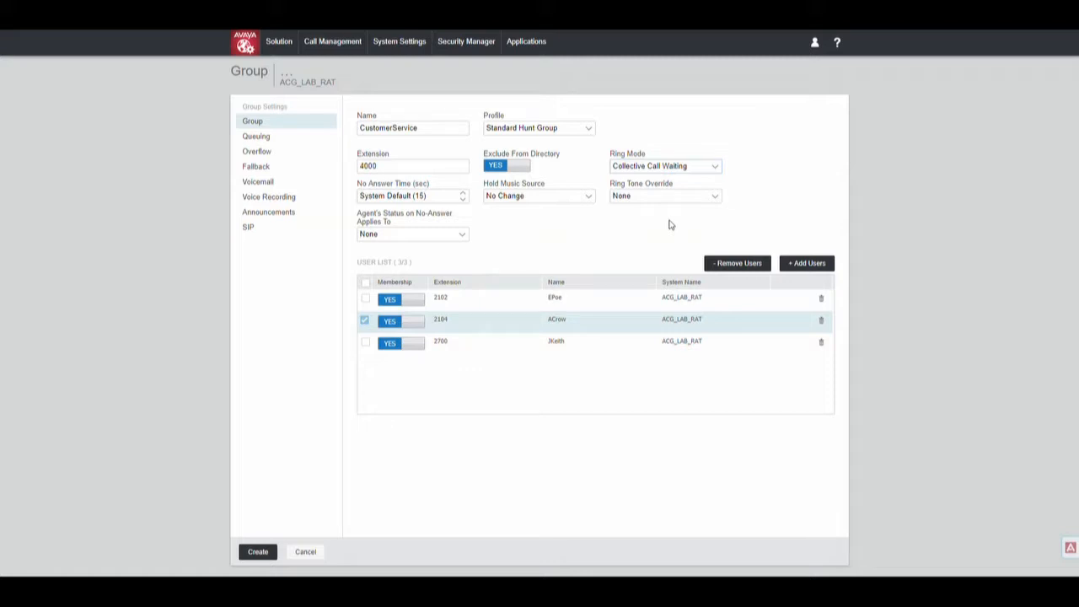
{"action": "left_click", "coordinate": [687, 171]}
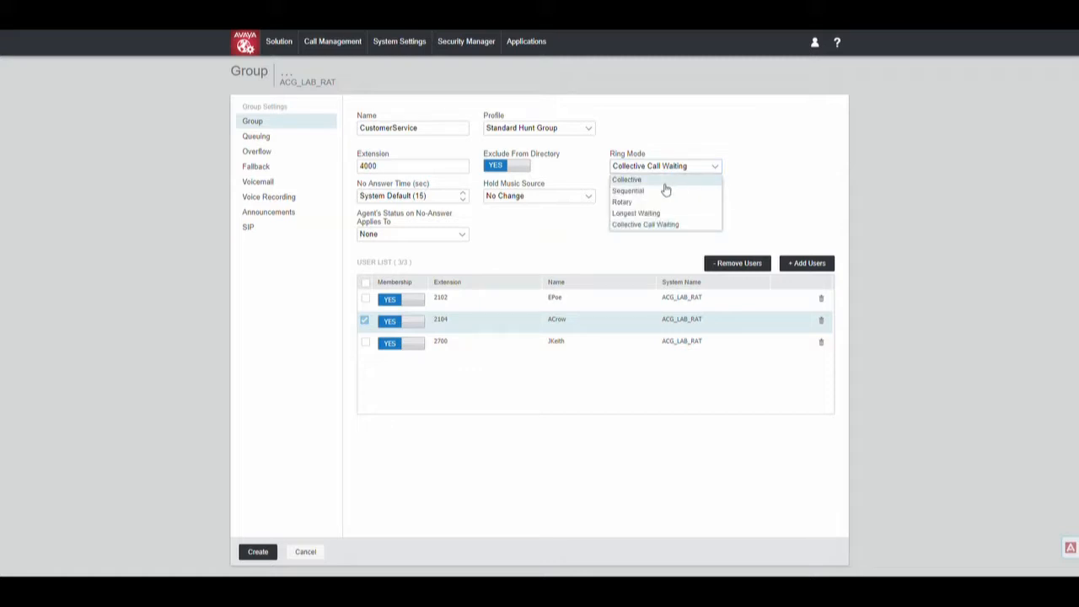
{"action": "left_click", "coordinate": [671, 168]}
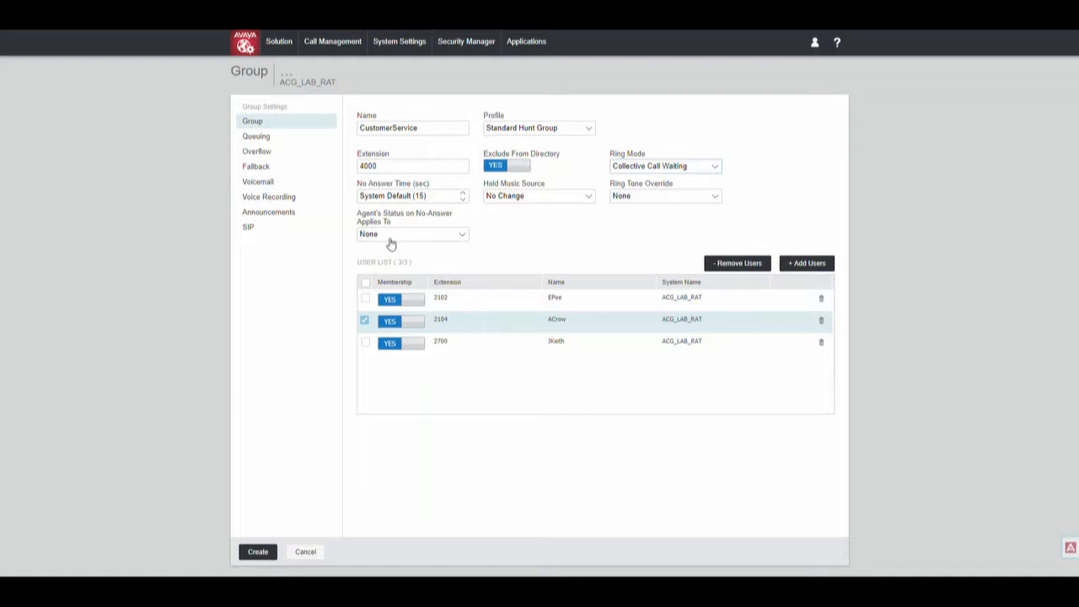
{"action": "left_click", "coordinate": [294, 145]}
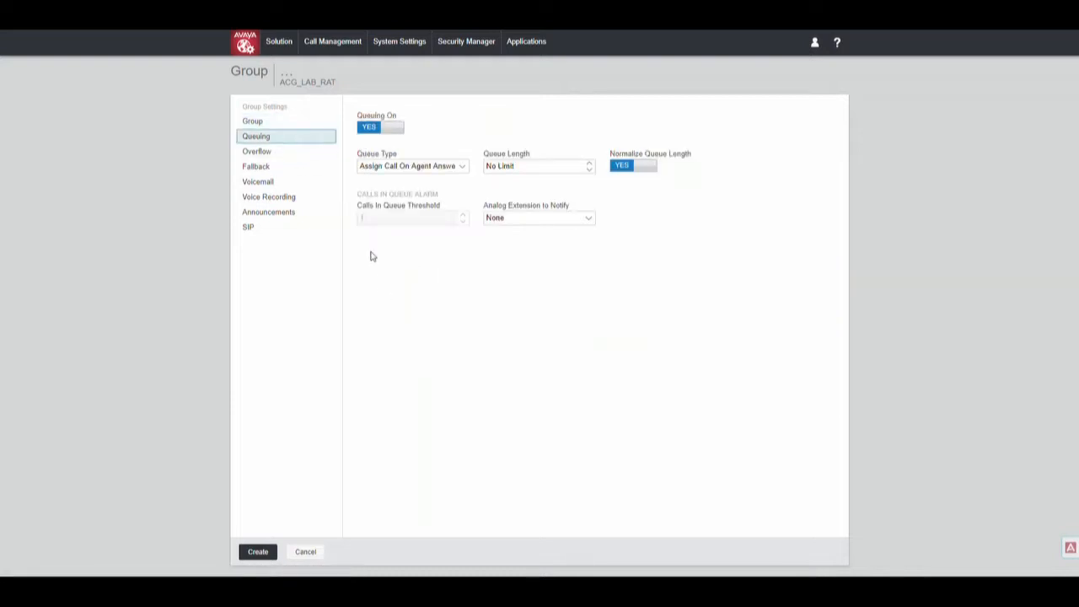
Step: Turn queuing off and set a 10-second overflow time
{"action": "left_click", "coordinate": [383, 132]}
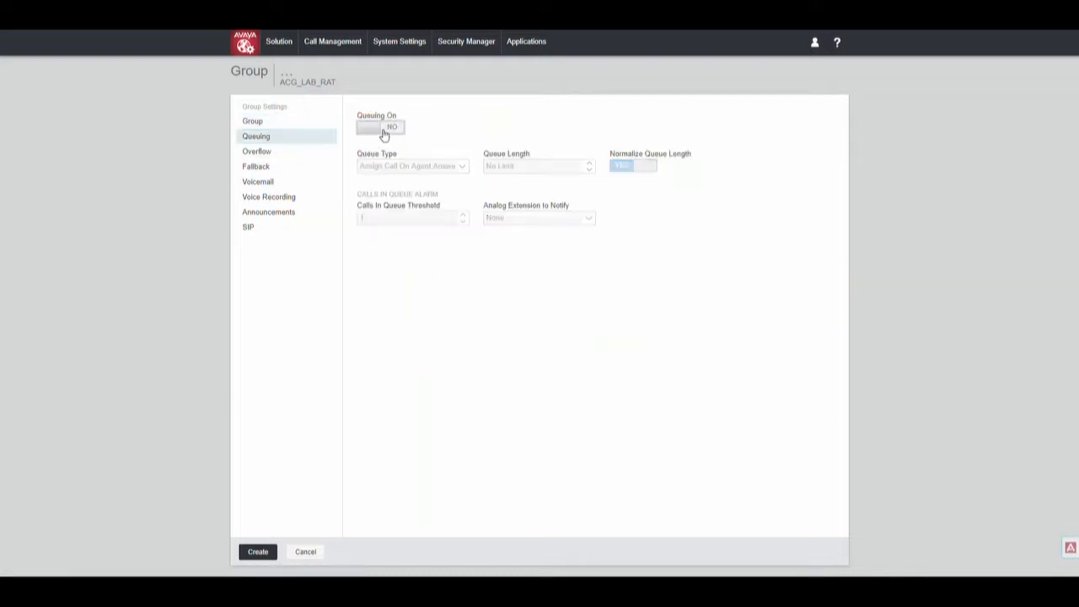
{"action": "left_click", "coordinate": [321, 155]}
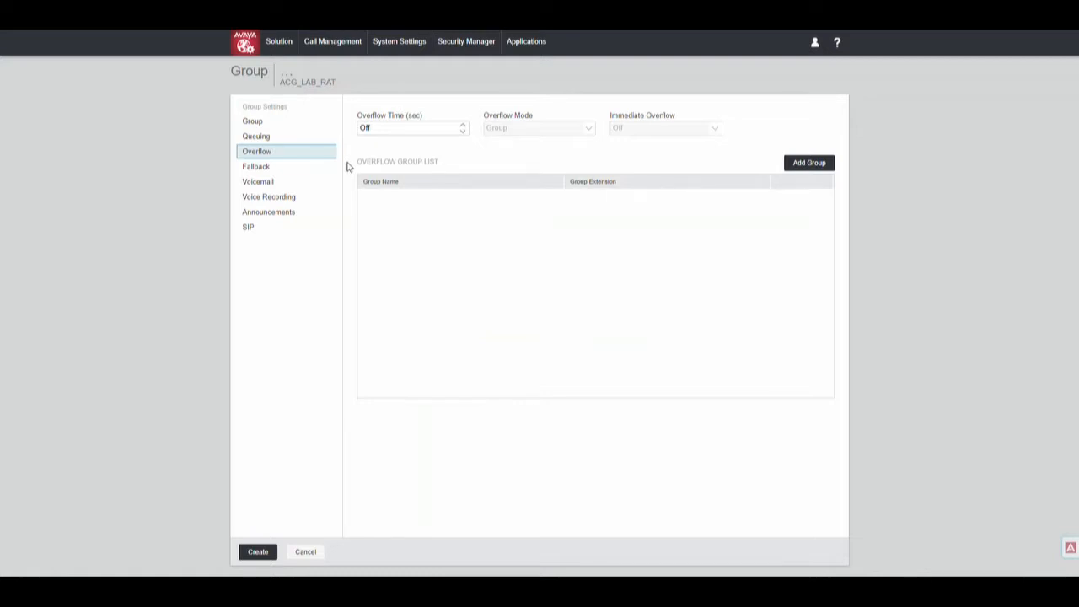
{"action": "left_click", "coordinate": [462, 126]}
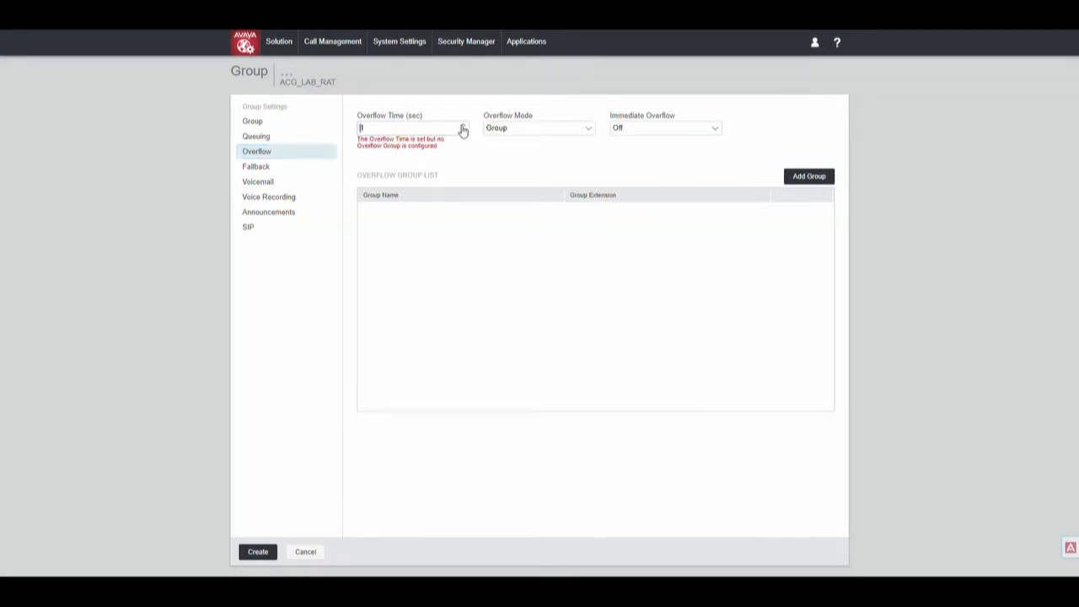
{"action": "left_click", "coordinate": [462, 126]}
Step: Add Main (2000) as an overflow group, then show the Fallback settings
{"action": "left_click", "coordinate": [797, 177]}
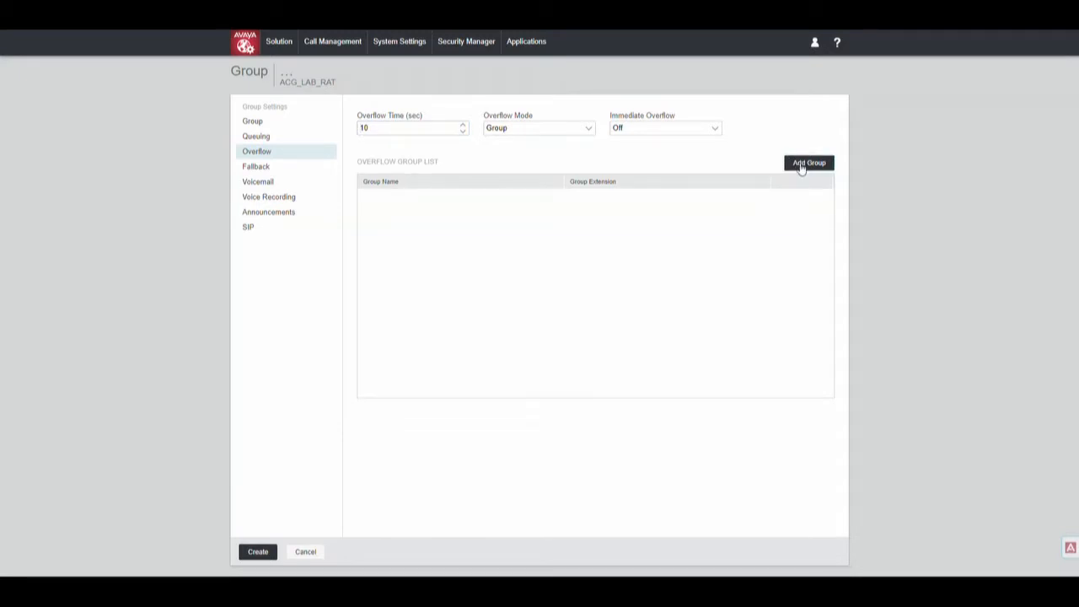
{"action": "left_click", "coordinate": [800, 166]}
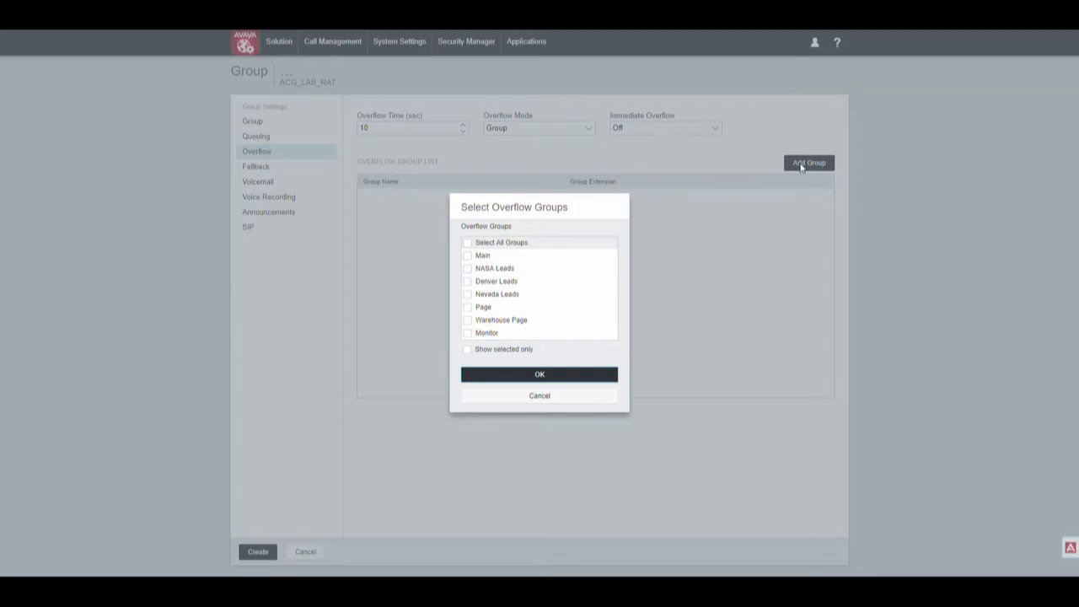
{"action": "left_click", "coordinate": [470, 256]}
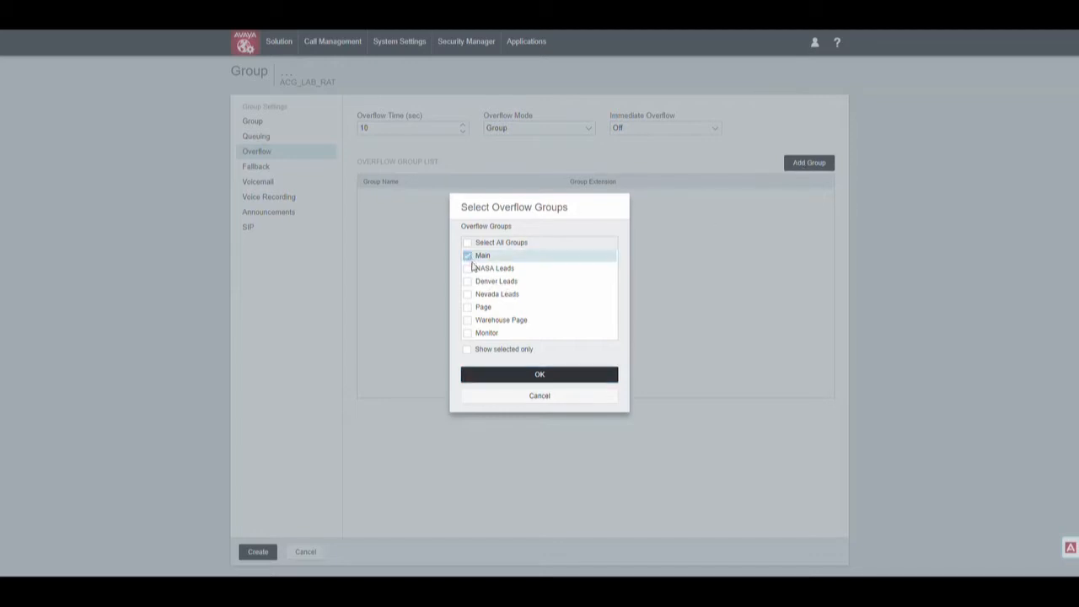
{"action": "left_click", "coordinate": [566, 382]}
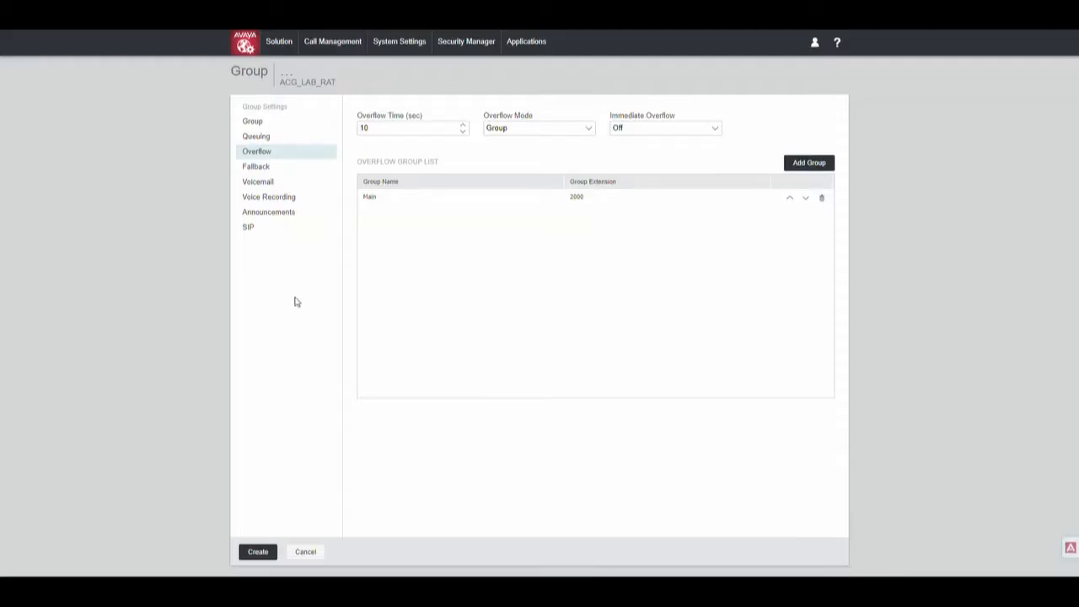
{"action": "left_click", "coordinate": [296, 171]}
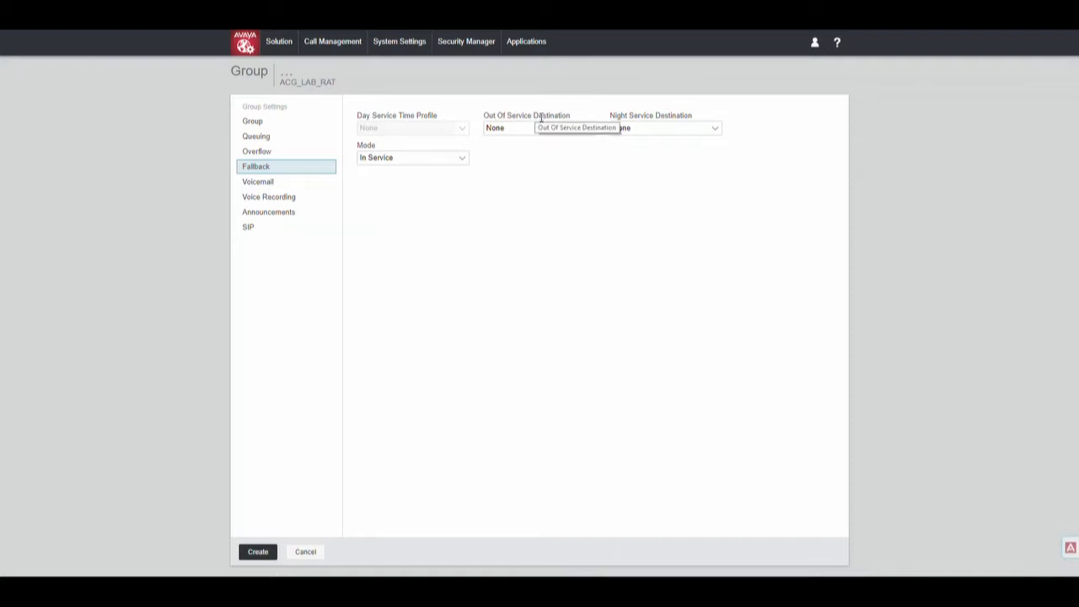
Step: Route out-of-service calls to 2000 Main and night service to 2104, keeping mode In Service
{"action": "left_click", "coordinate": [584, 127]}
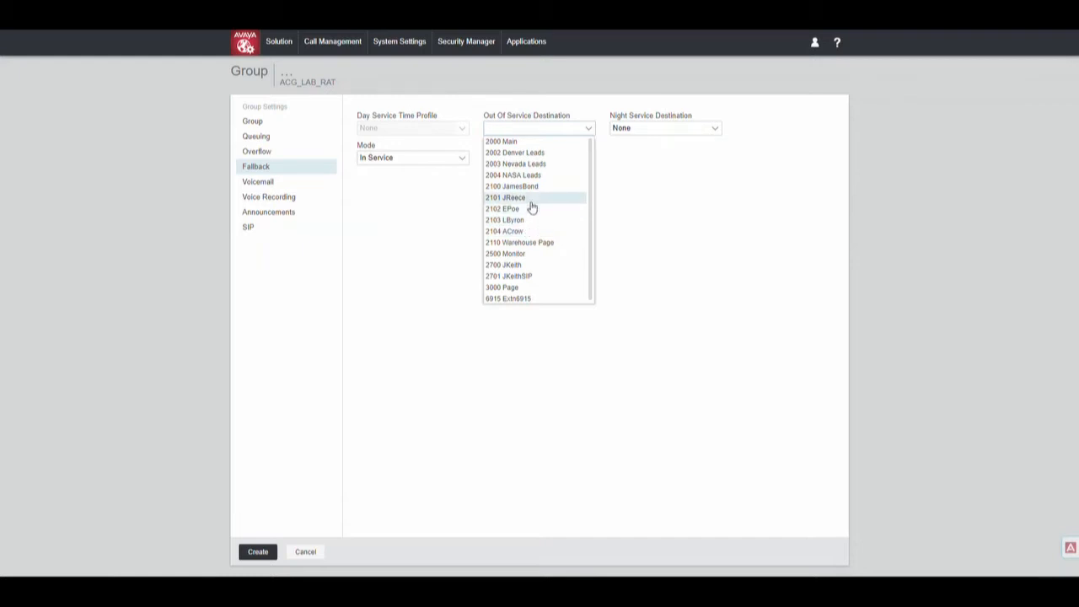
{"action": "left_click", "coordinate": [527, 143]}
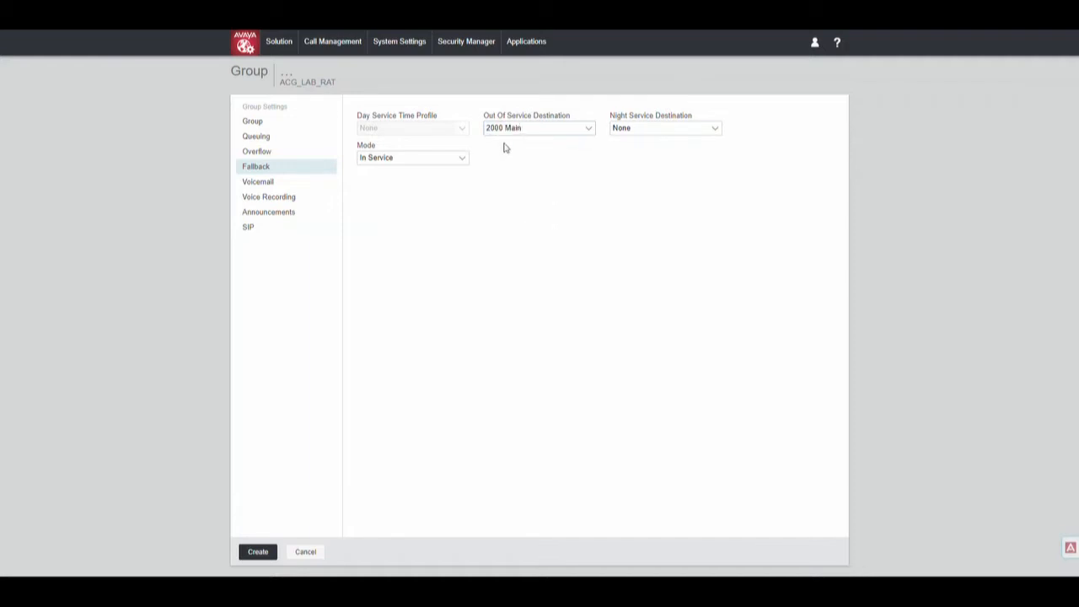
{"action": "left_click", "coordinate": [711, 134]}
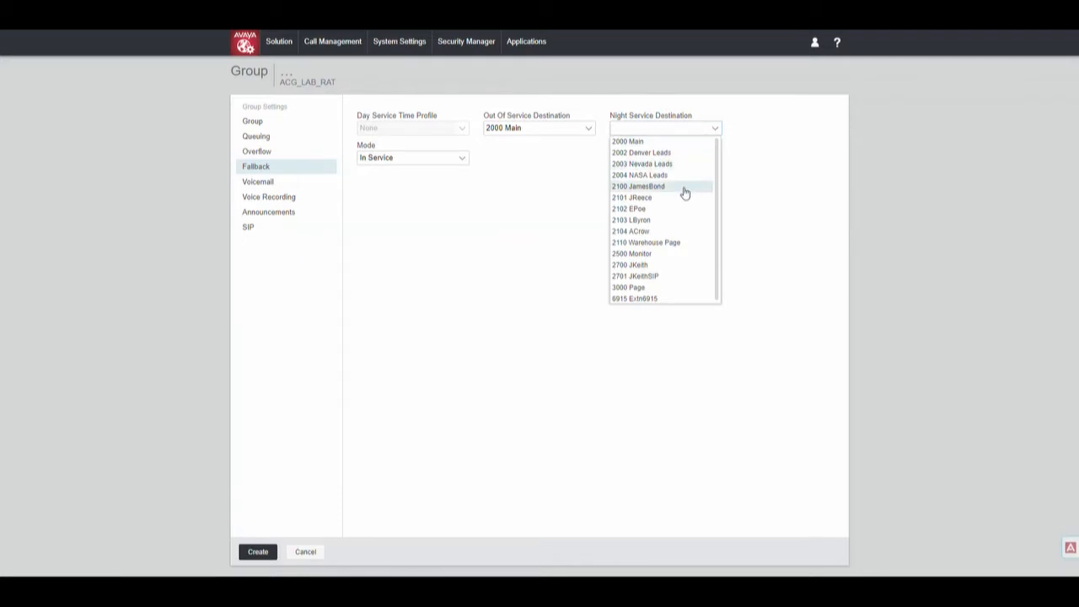
{"action": "left_click", "coordinate": [663, 233]}
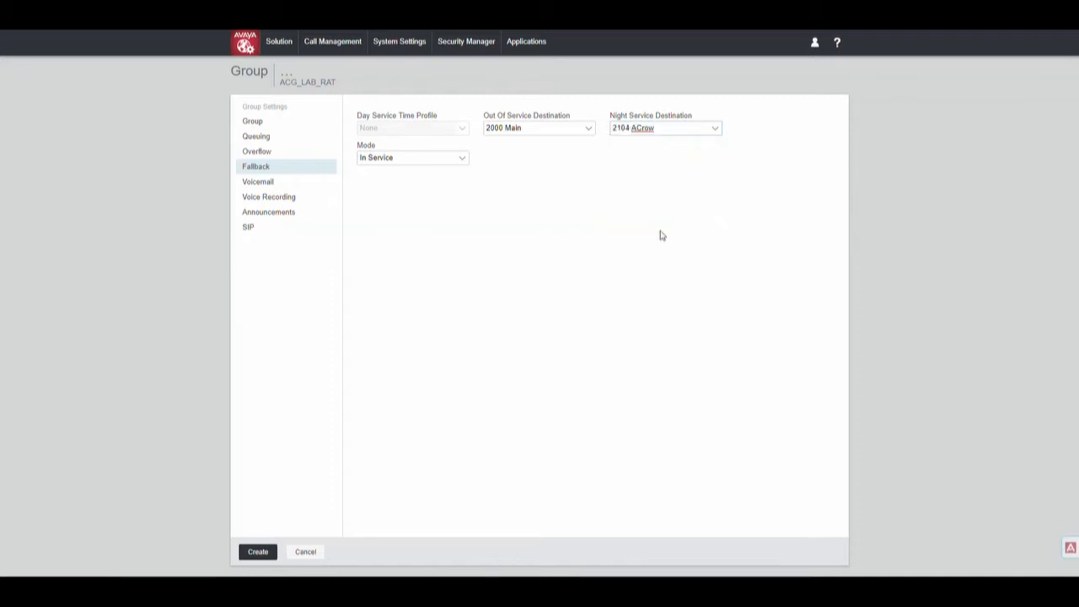
{"action": "left_click", "coordinate": [462, 162]}
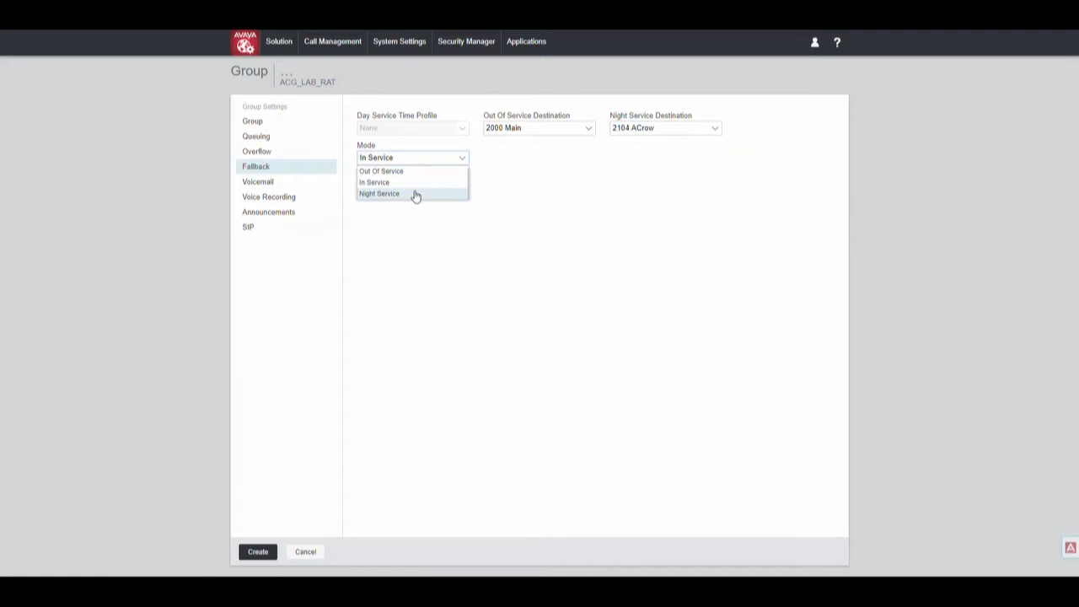
{"action": "left_click", "coordinate": [602, 170]}
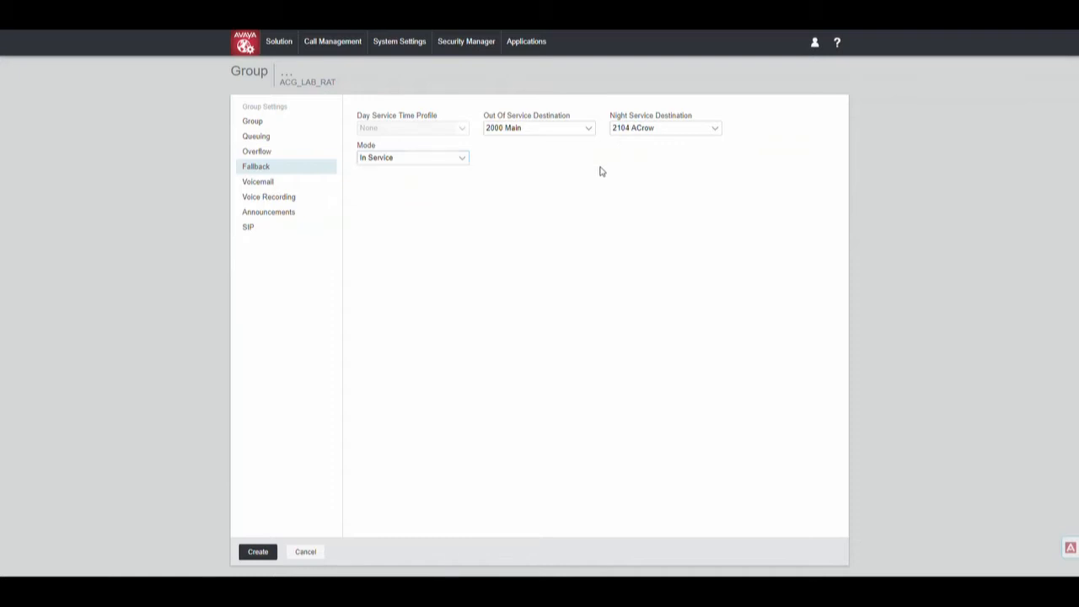
Step: Show the group's Voicemail settings, with voicemail on and a 45-second answer time
{"action": "left_click", "coordinate": [292, 184]}
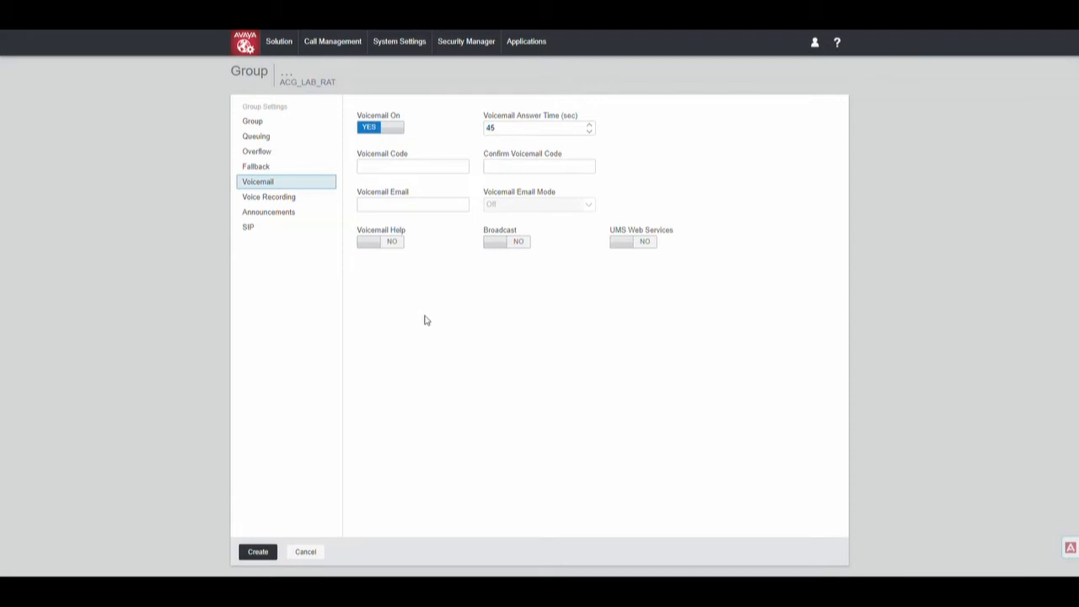
Step: Enter and confirm the group's voicemail code, add the voicemail e-mail address, and show Voice Recording settings
{"action": "left_click", "coordinate": [396, 171]}
{"action": "type", "text": "1234"}
{"action": "key", "text": "Tab"}
{"action": "type", "text": "1234"}
{"action": "key", "text": "Tab"}
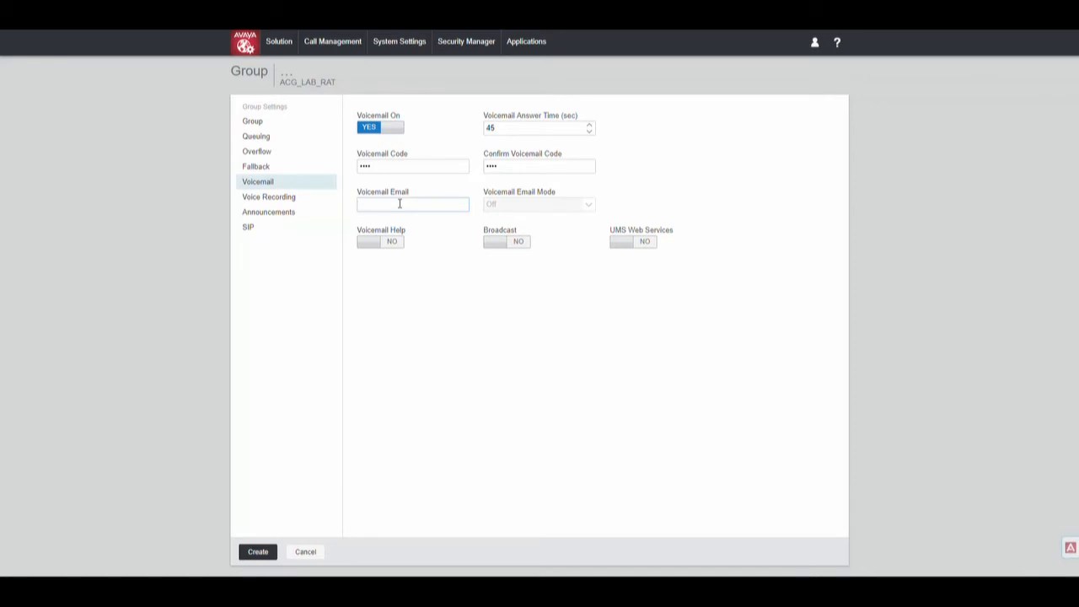
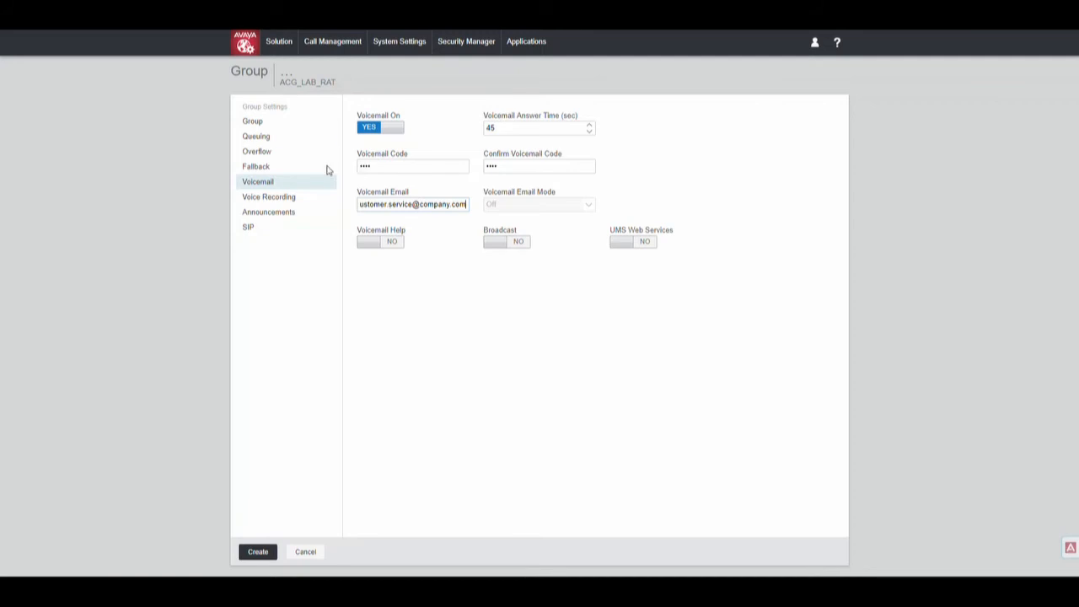
{"action": "left_click", "coordinate": [263, 199]}
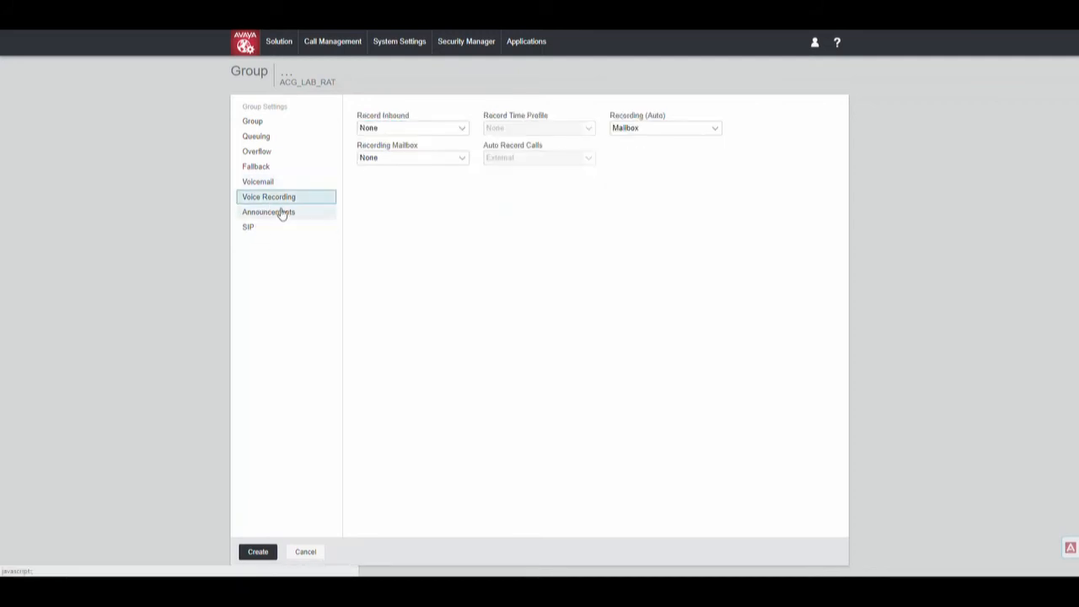
Step: Review Announcements, SIP and Voice Recording settings, return to Group, and create the CustomerService group
{"action": "left_click", "coordinate": [283, 218]}
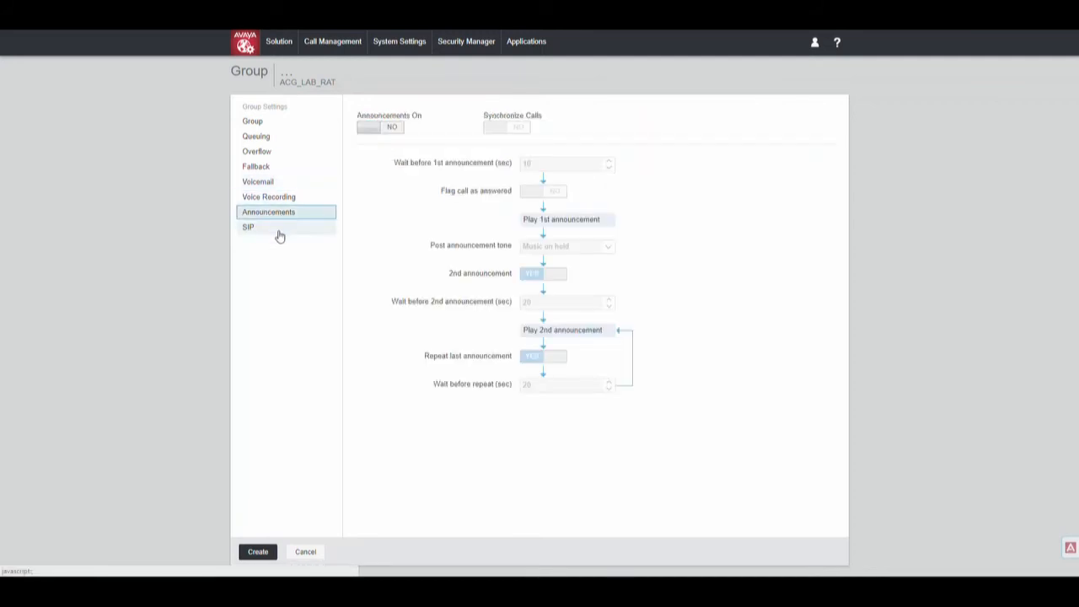
{"action": "left_click", "coordinate": [281, 227]}
{"action": "left_click", "coordinate": [270, 199]}
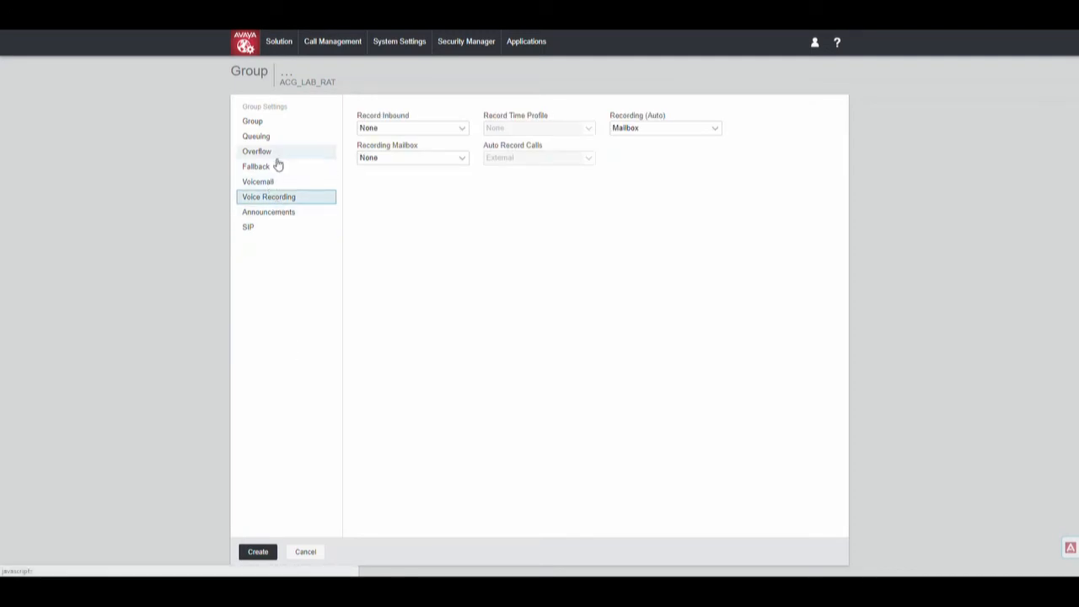
{"action": "left_click", "coordinate": [282, 124]}
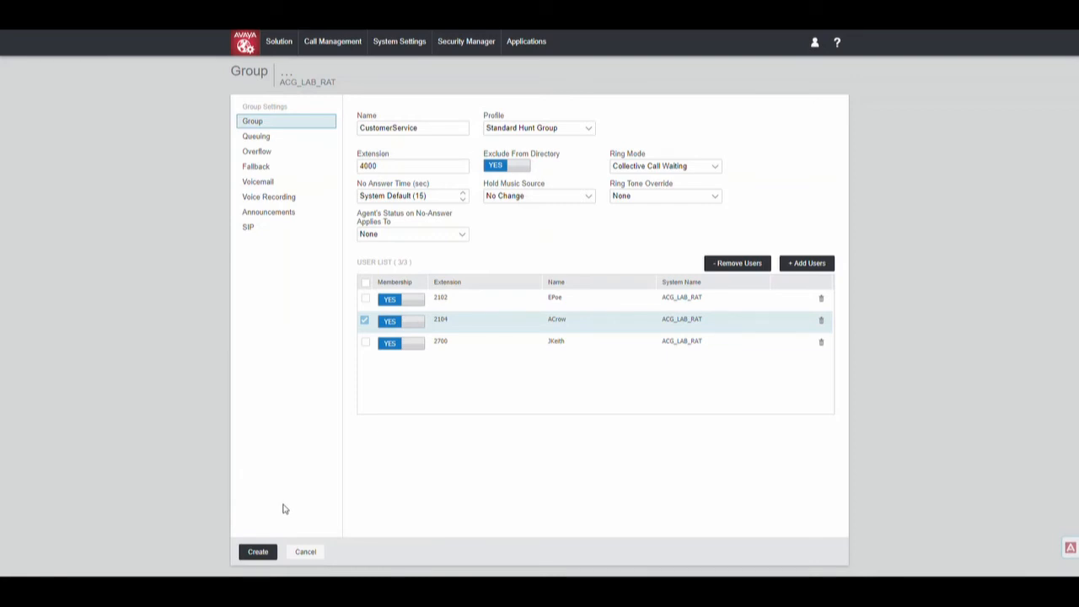
{"action": "left_click", "coordinate": [258, 553]}
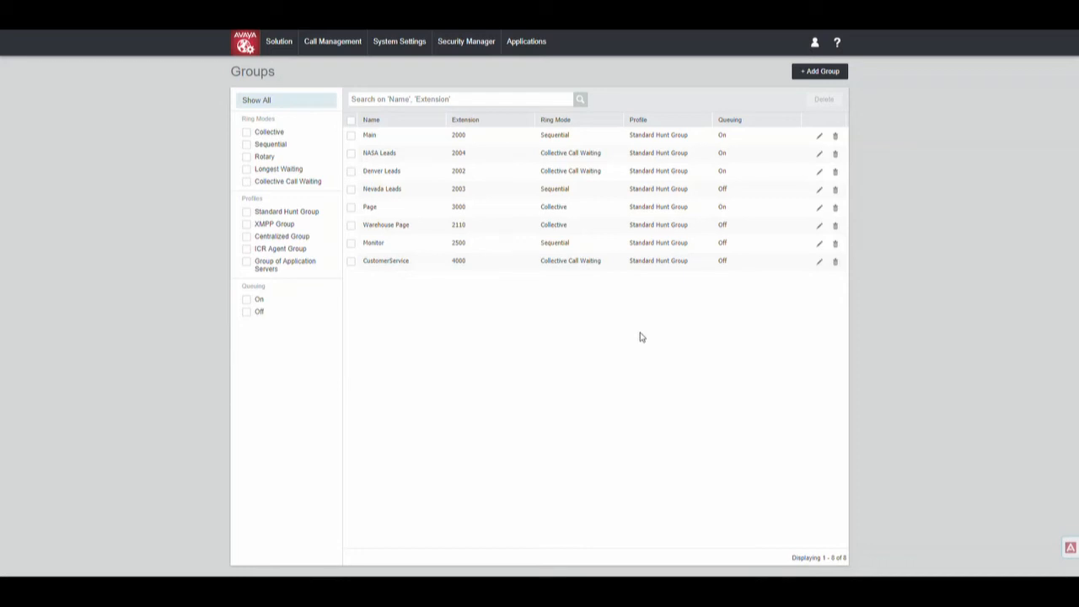
Step: Reopen the CustomerService (4000) group for editing from the Groups list
{"action": "left_click", "coordinate": [819, 264]}
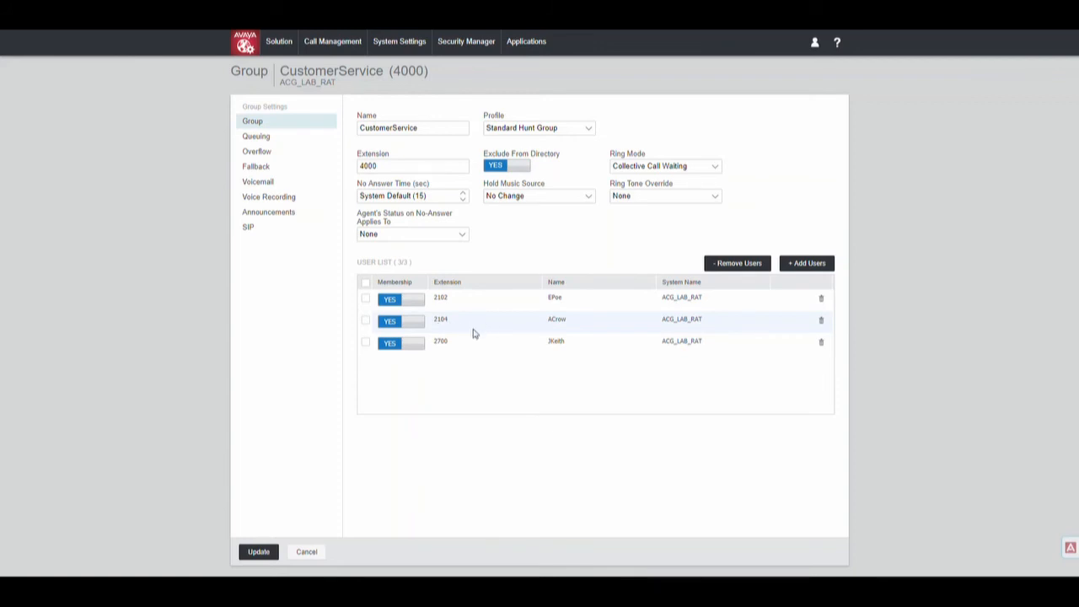
Step: Toggle extension 2104's membership off and back on, then delete 2104 from the group
{"action": "left_click", "coordinate": [365, 320]}
{"action": "left_click", "coordinate": [401, 324]}
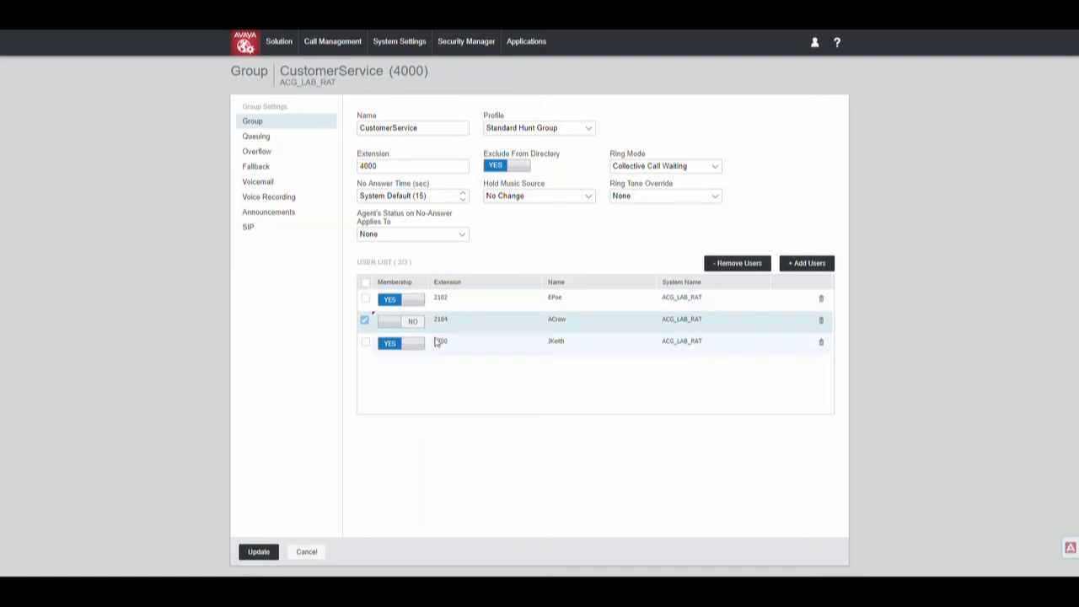
{"action": "left_click", "coordinate": [402, 328]}
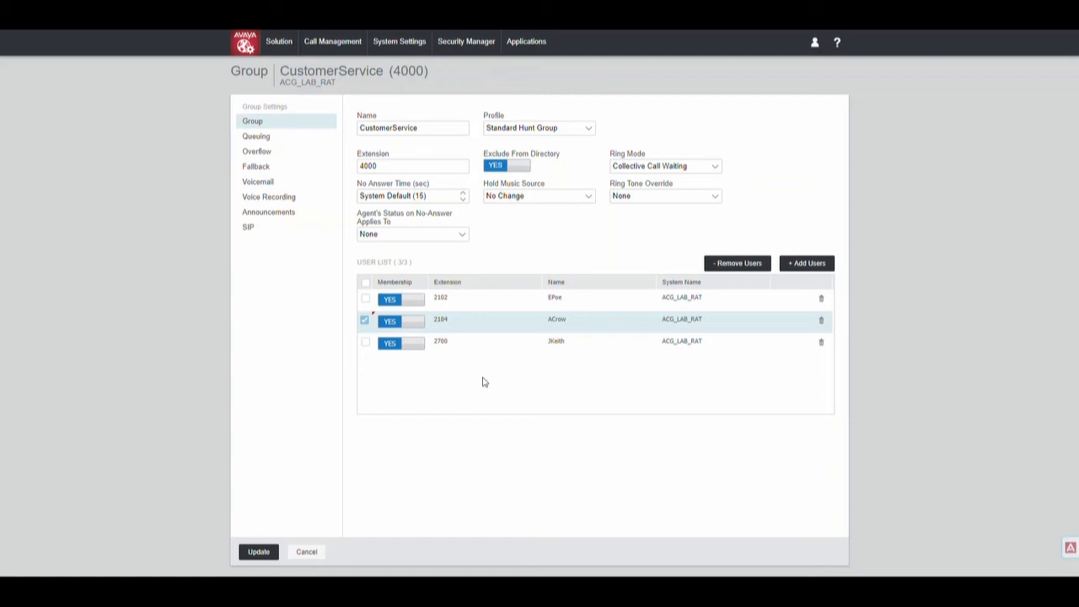
{"action": "left_click", "coordinate": [822, 327]}
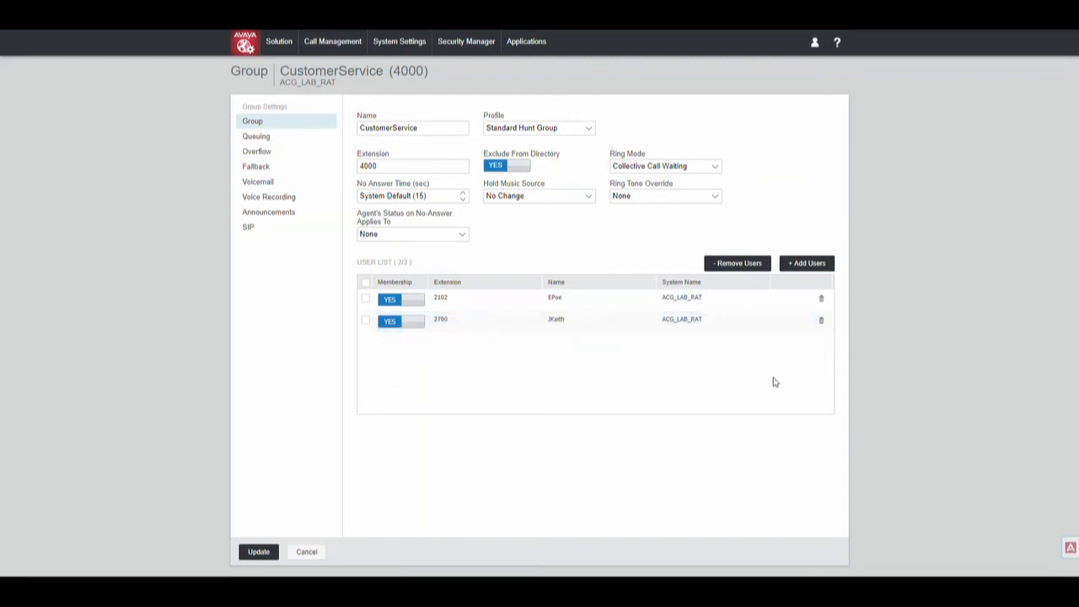
Step: Add the user at extension 2100 as a new group member
{"action": "left_click", "coordinate": [805, 265]}
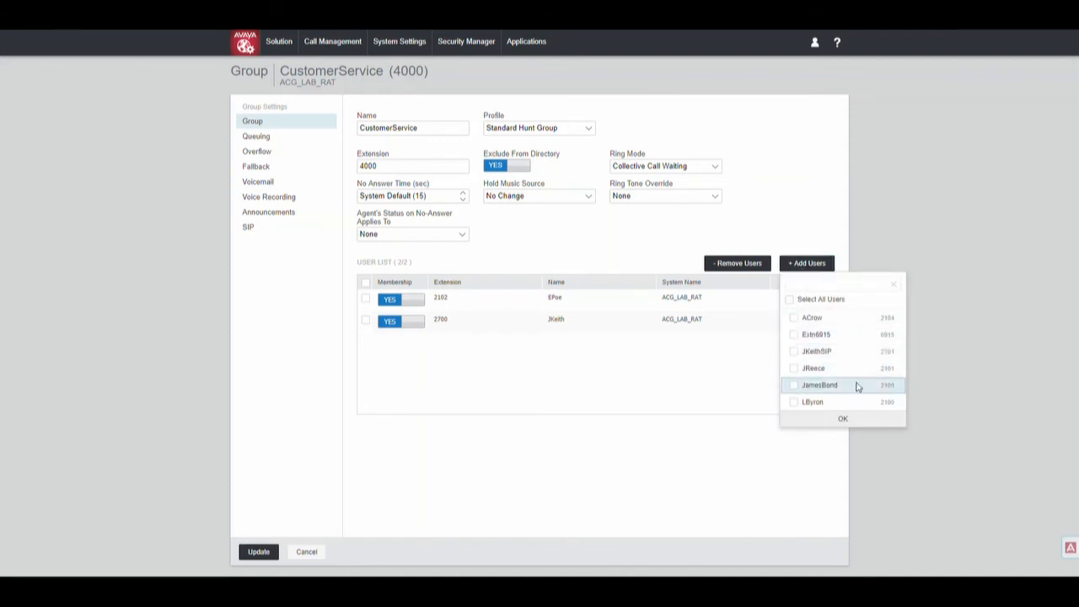
{"action": "left_click", "coordinate": [794, 386]}
{"action": "left_click", "coordinate": [812, 421]}
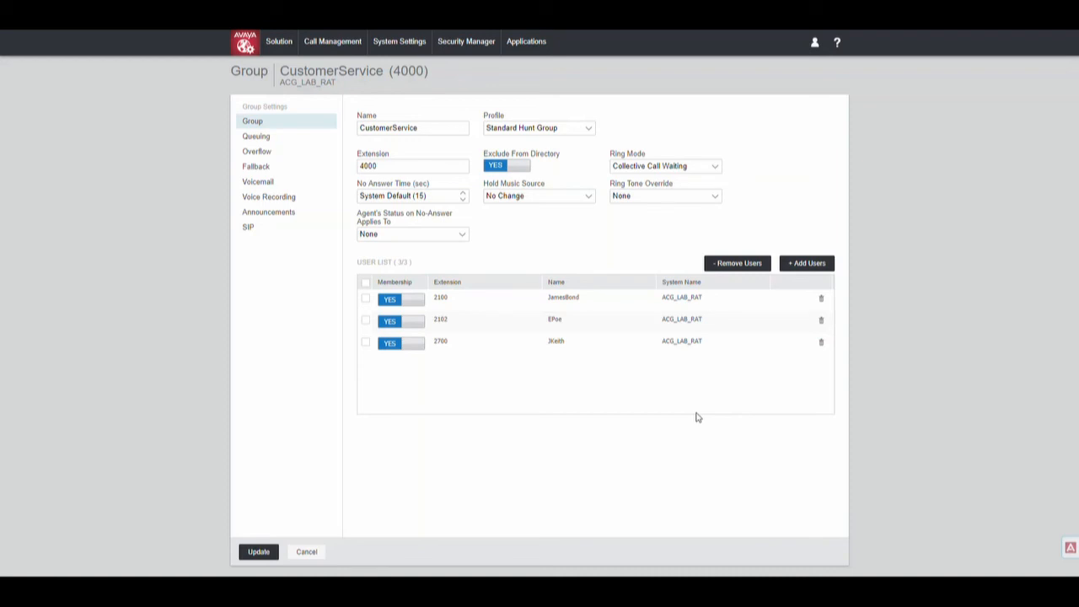
Step: Update CustomerService with members 2100, 2102 and 2700
{"action": "left_click", "coordinate": [261, 553]}
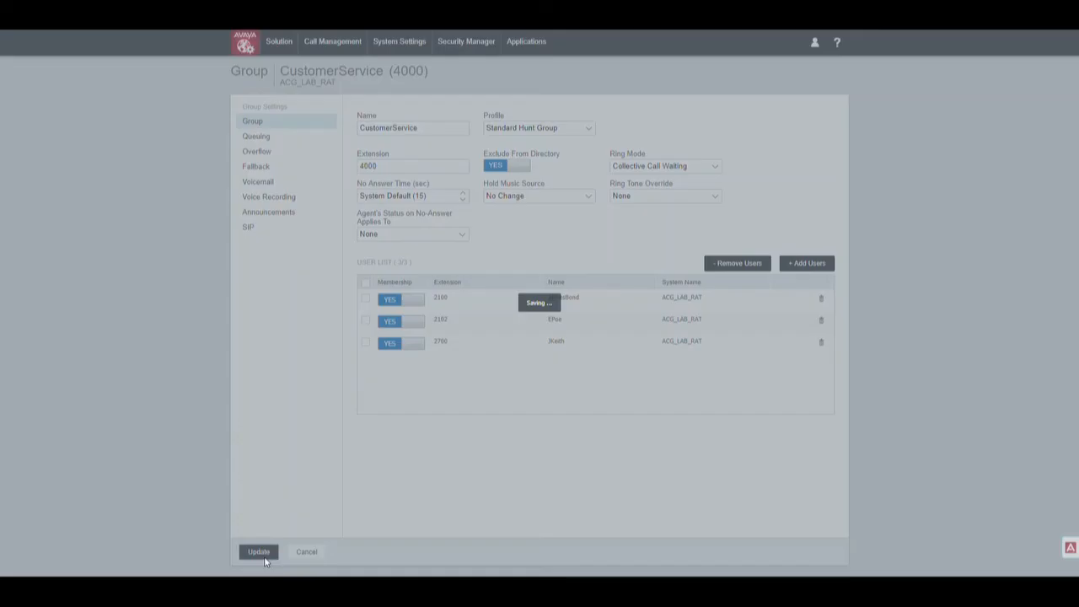